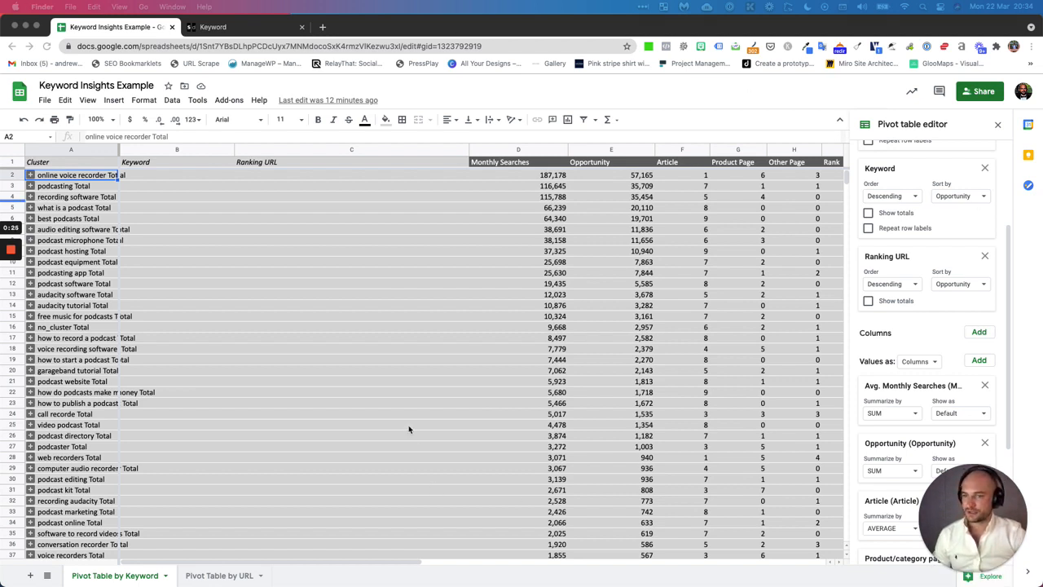
- Widen the Cluster column of the keyword pivot table so the full cluster names fit
scroll(349, 361, down, 10)
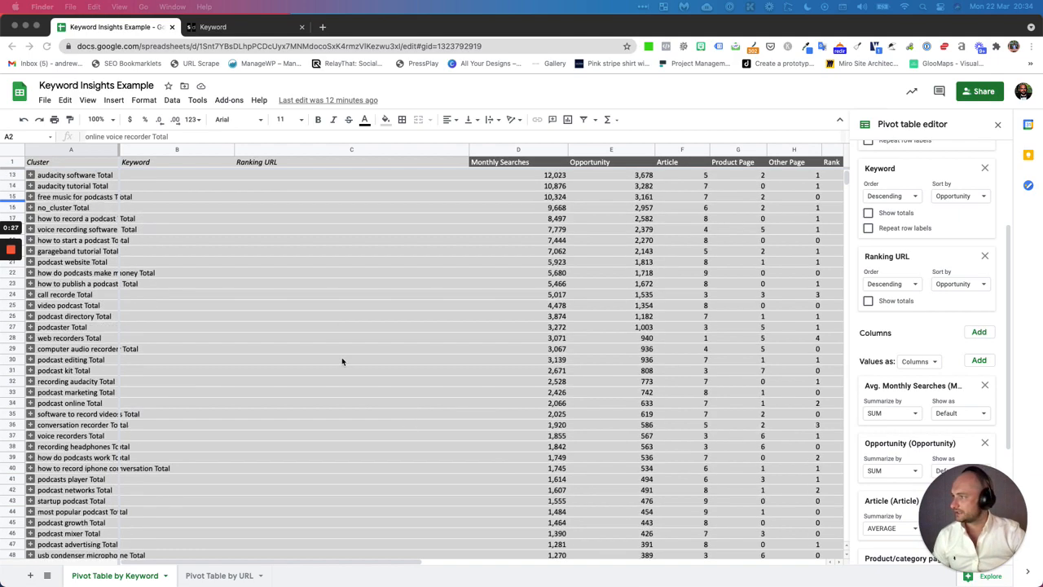
scroll(349, 361, up, 8)
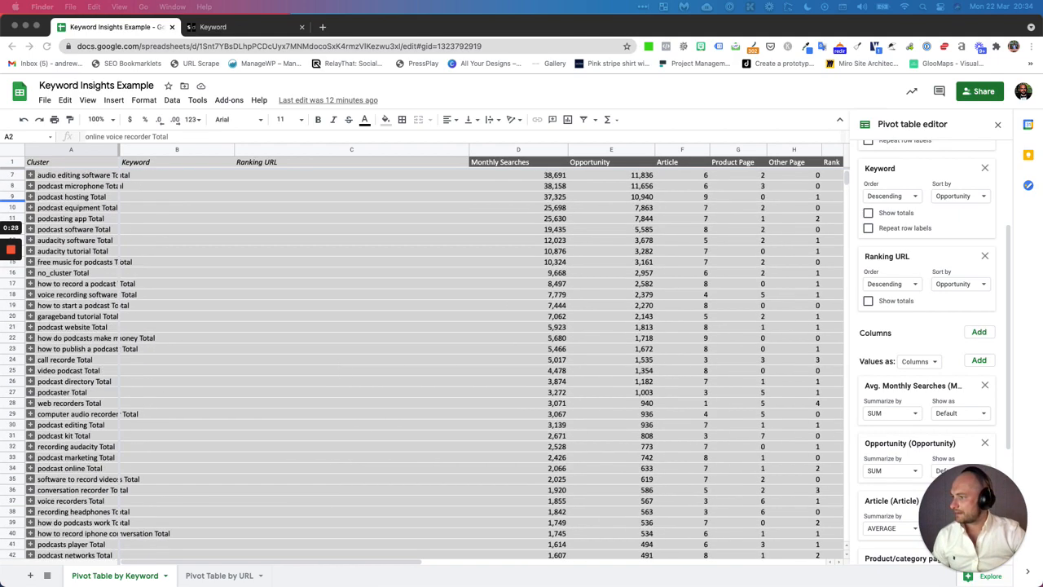
click(214, 575)
click(132, 575)
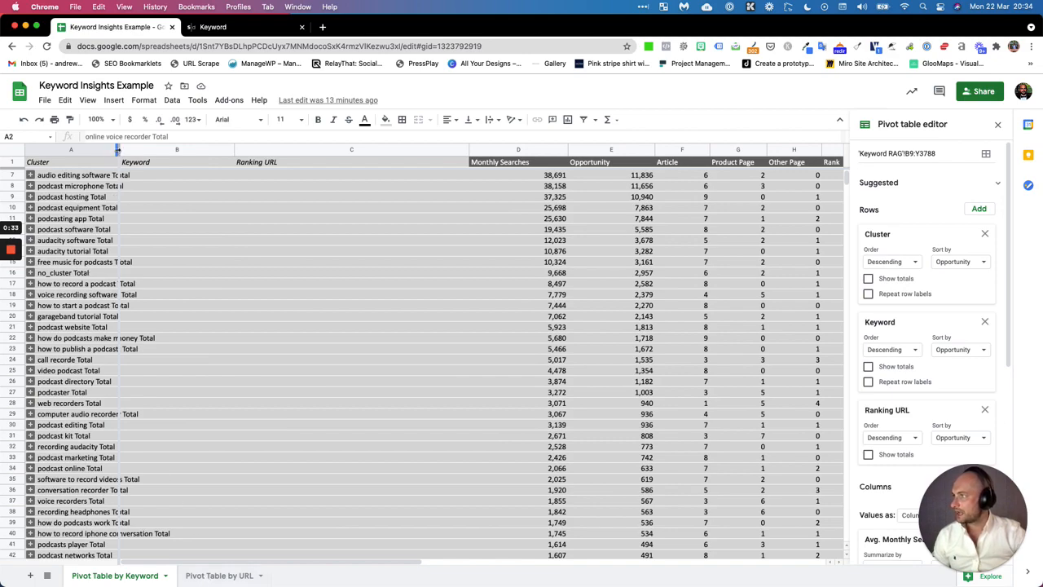
drag(119, 149, 207, 150)
- Look through the list of keyword clusters and return to its beginning
scroll(230, 294, down, 20)
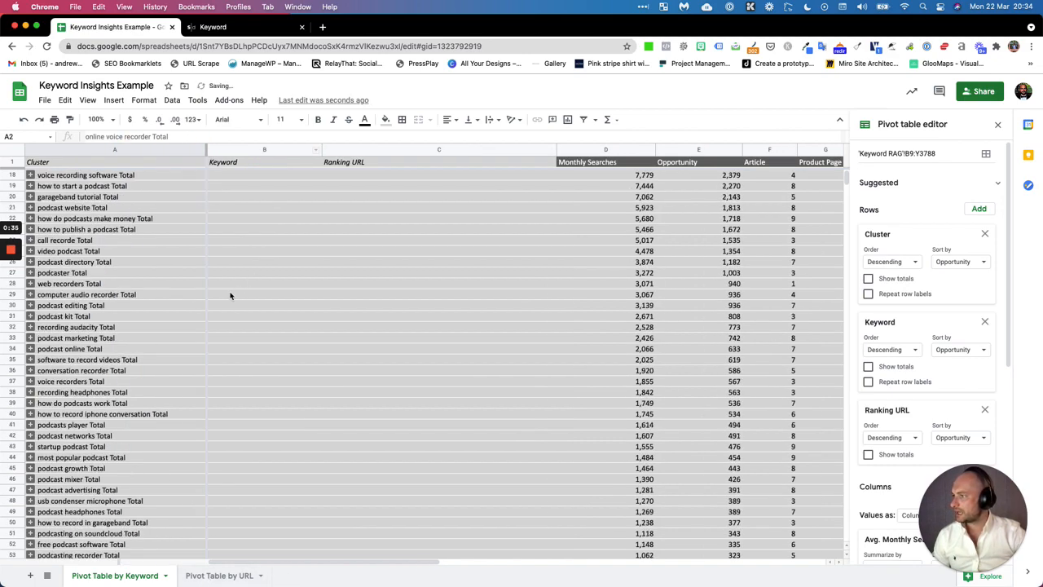
scroll(230, 293, up, 20)
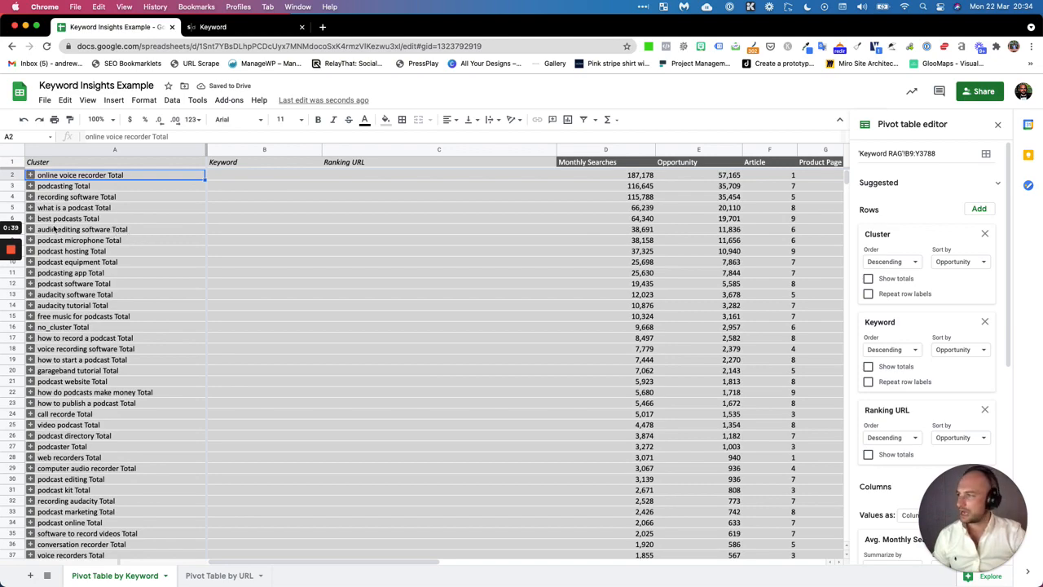
scroll(176, 316, down, 20)
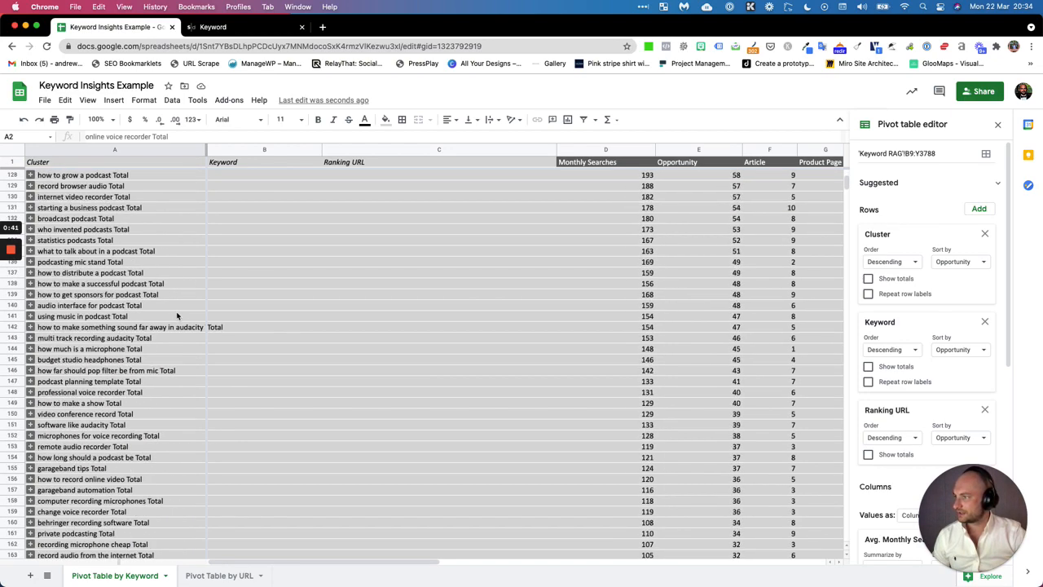
scroll(176, 316, up, 20)
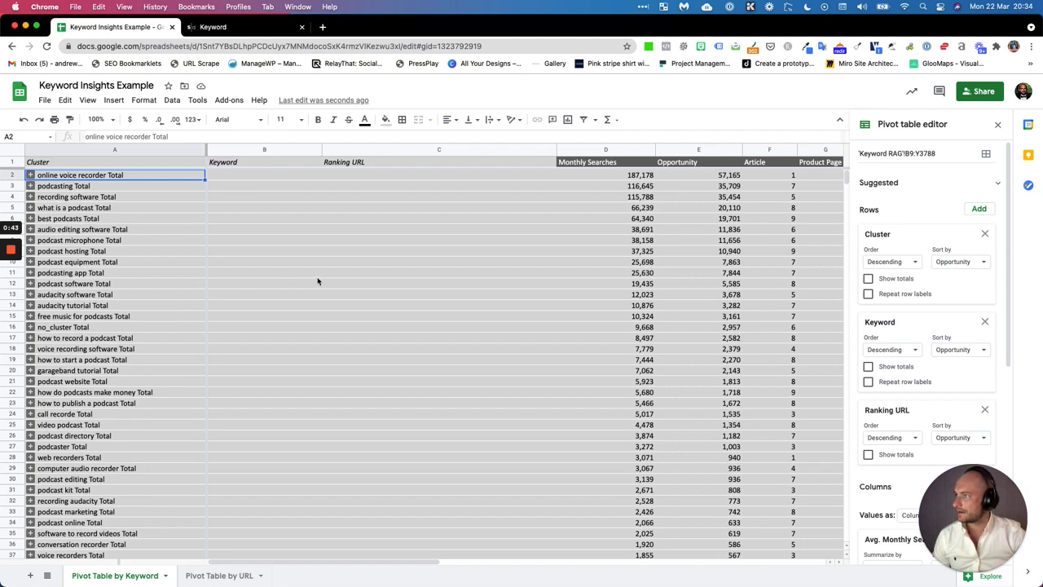
- Examine the monthly searches, opportunity, page-type counts and rank of the online voice recorder cluster
click(614, 165)
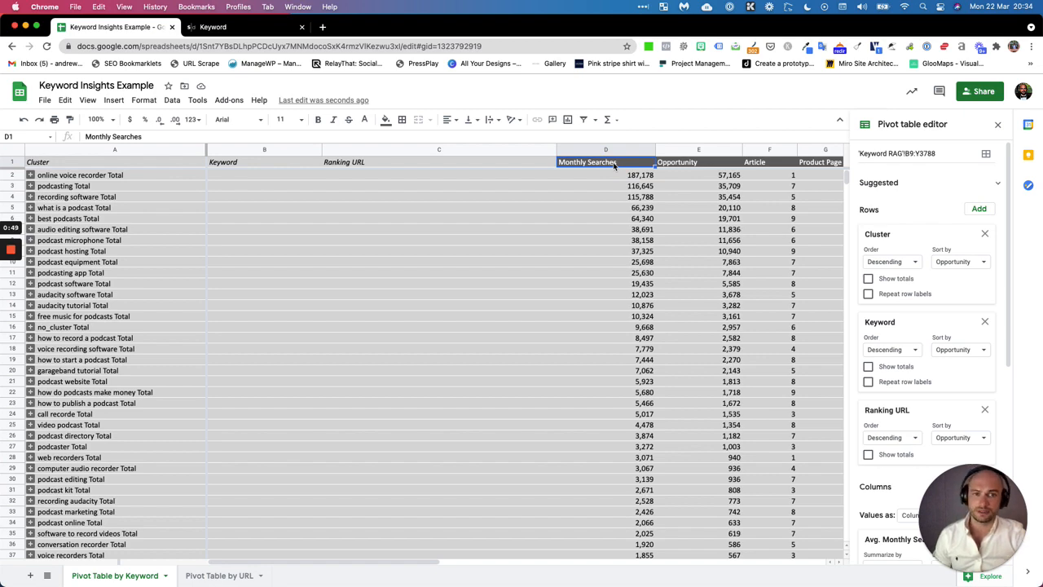
click(342, 167)
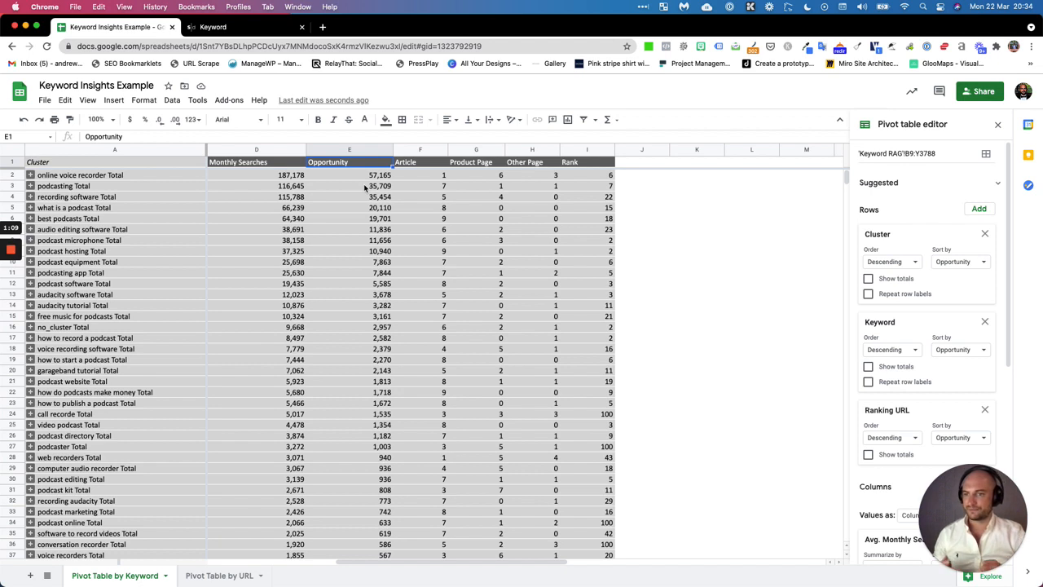
click(290, 178)
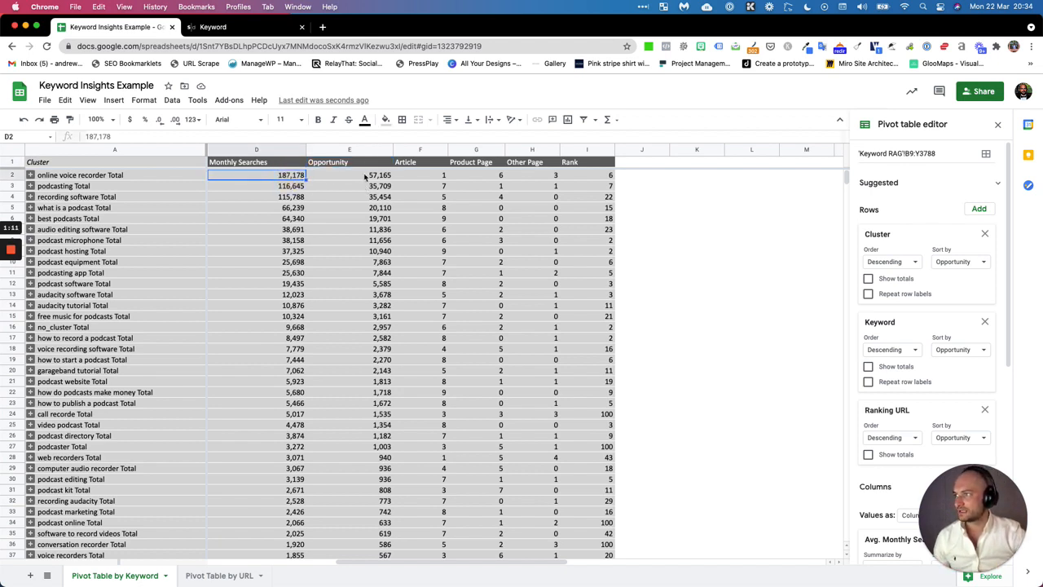
click(360, 176)
click(283, 176)
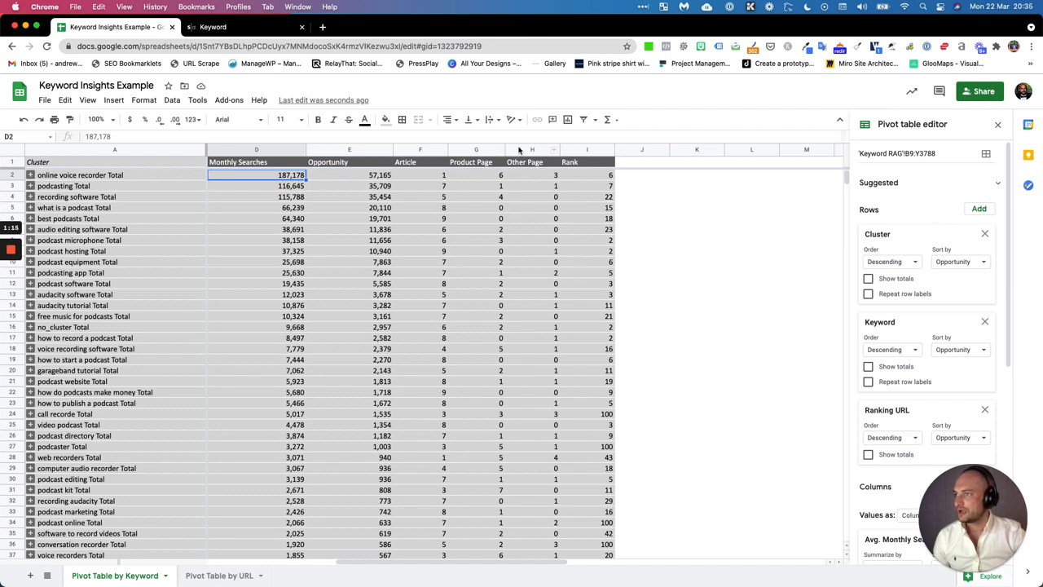
click(428, 179)
click(492, 179)
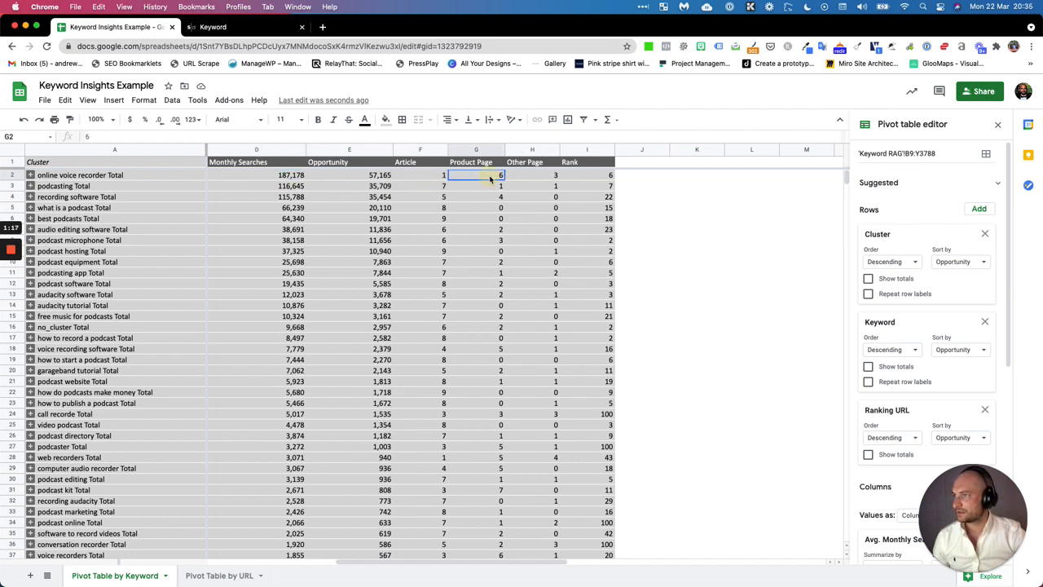
click(536, 176)
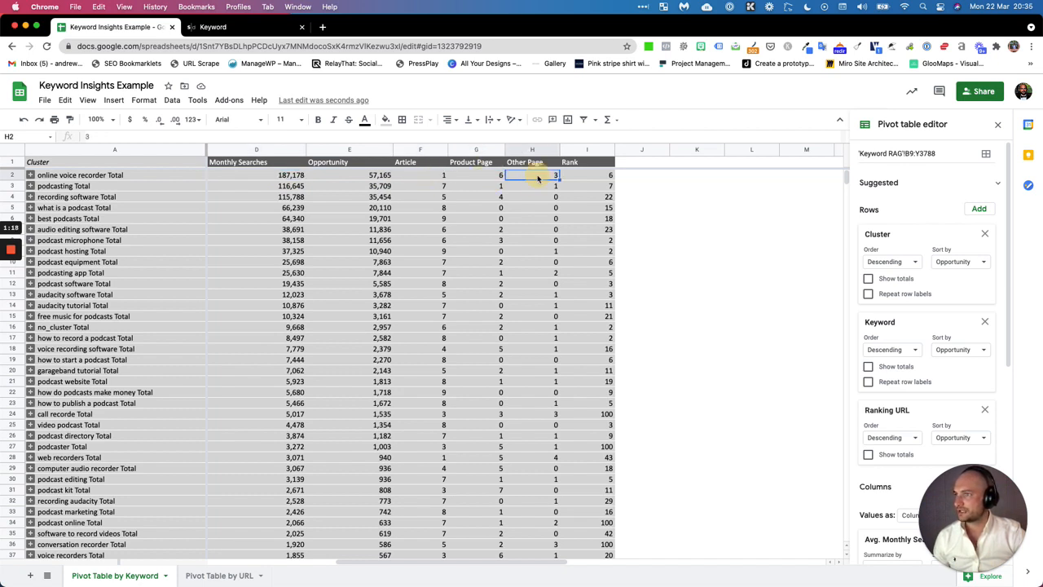
click(606, 176)
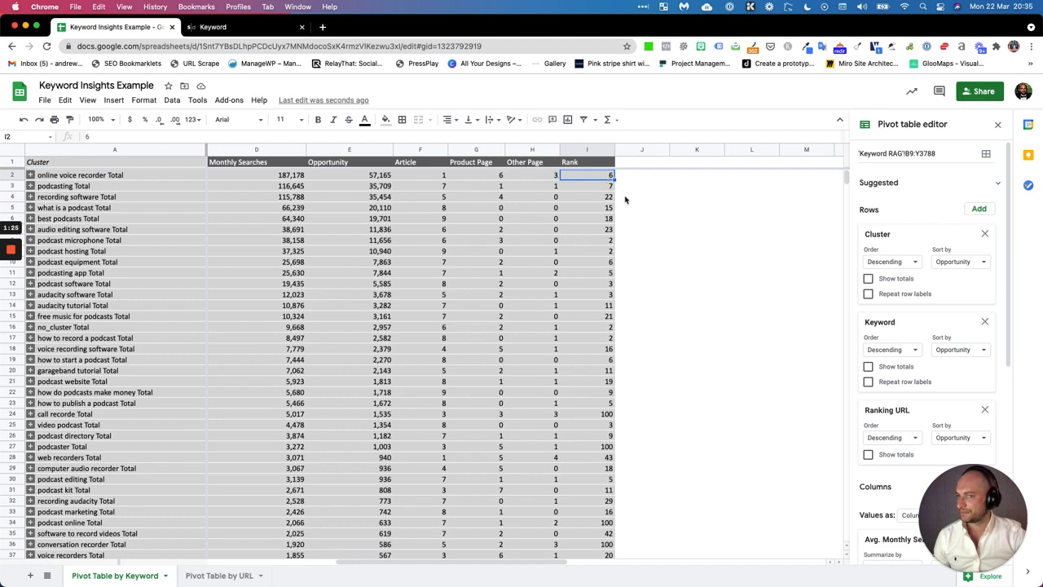
- Set the pivot table's Rank value to be summarized by AVERAGE
scroll(919, 308, down, 5)
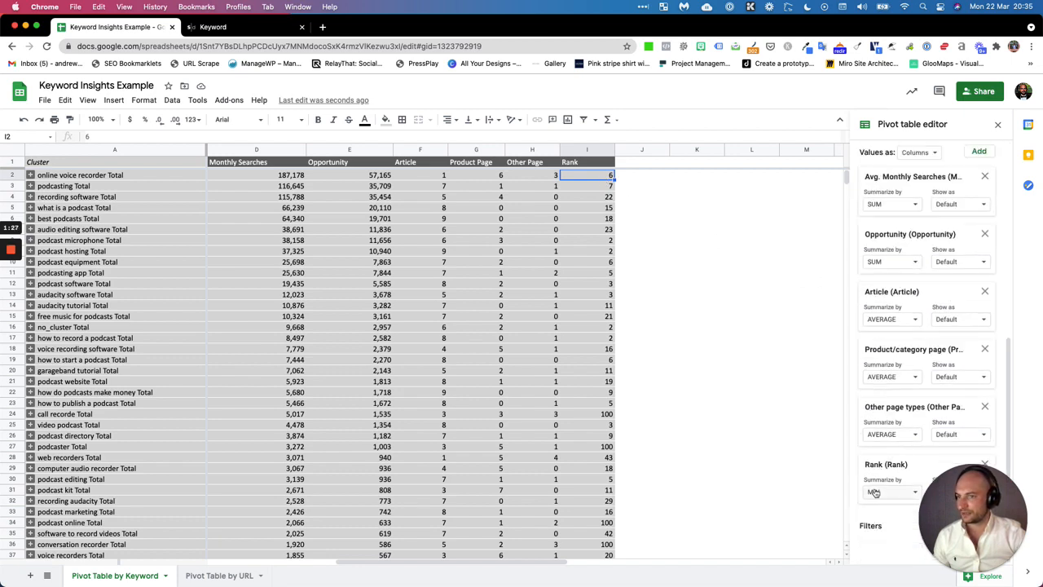
click(880, 492)
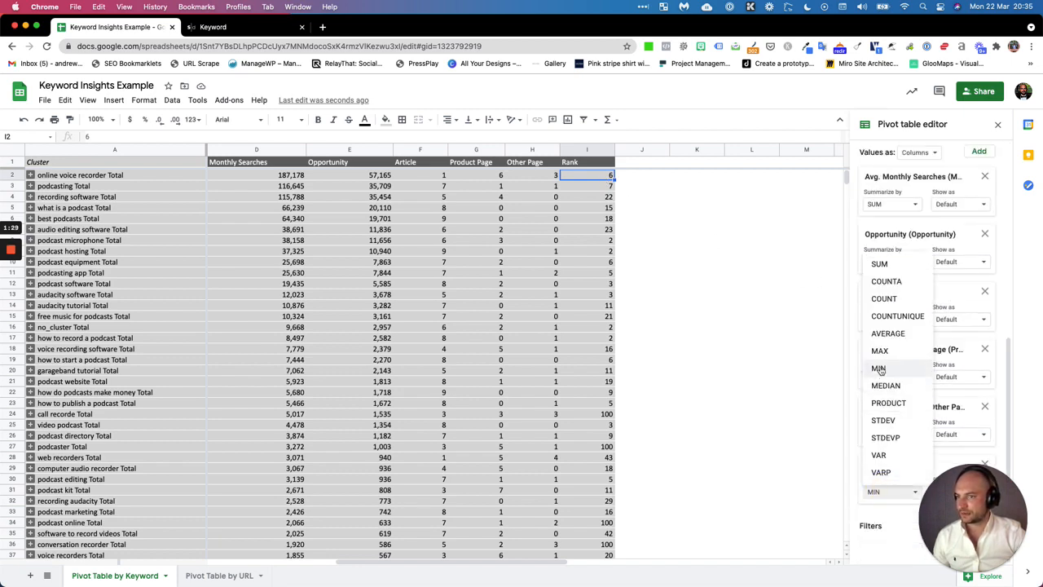
click(884, 333)
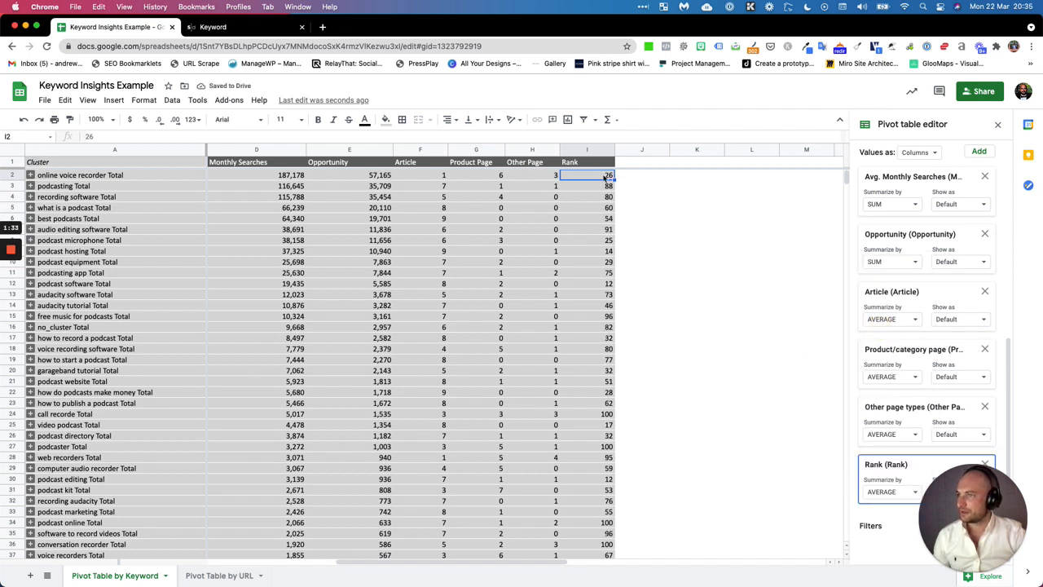
- Compare the Article, Product Page and Other Page counts of the online voice recorder cluster to judge its search intent
click(548, 178)
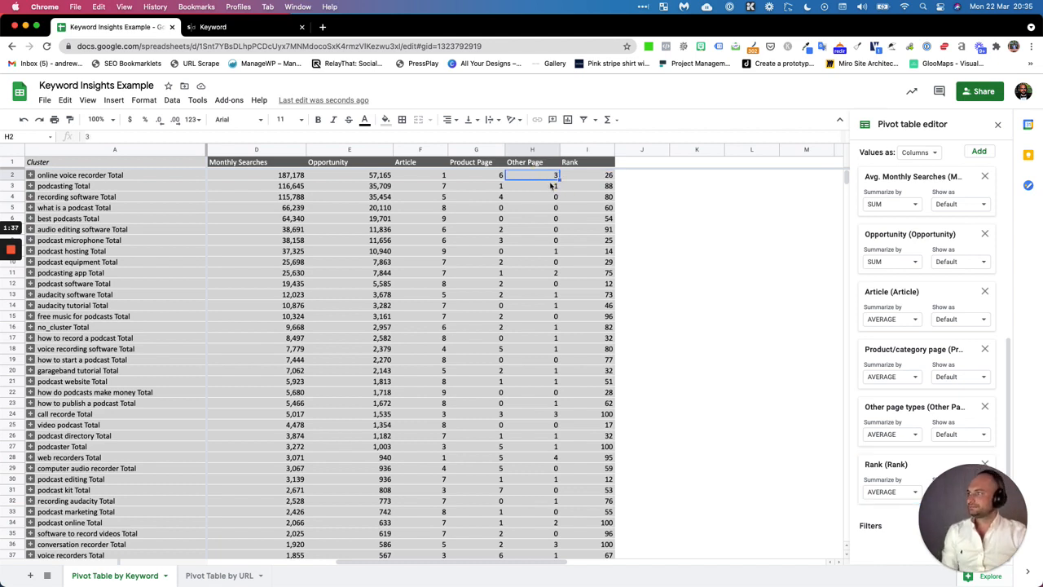
click(56, 178)
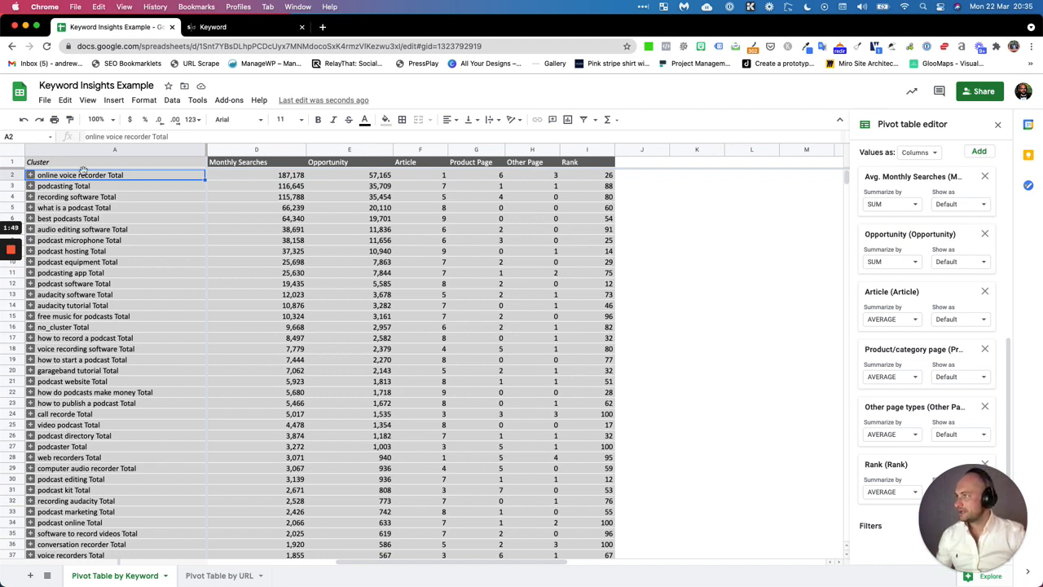
click(450, 177)
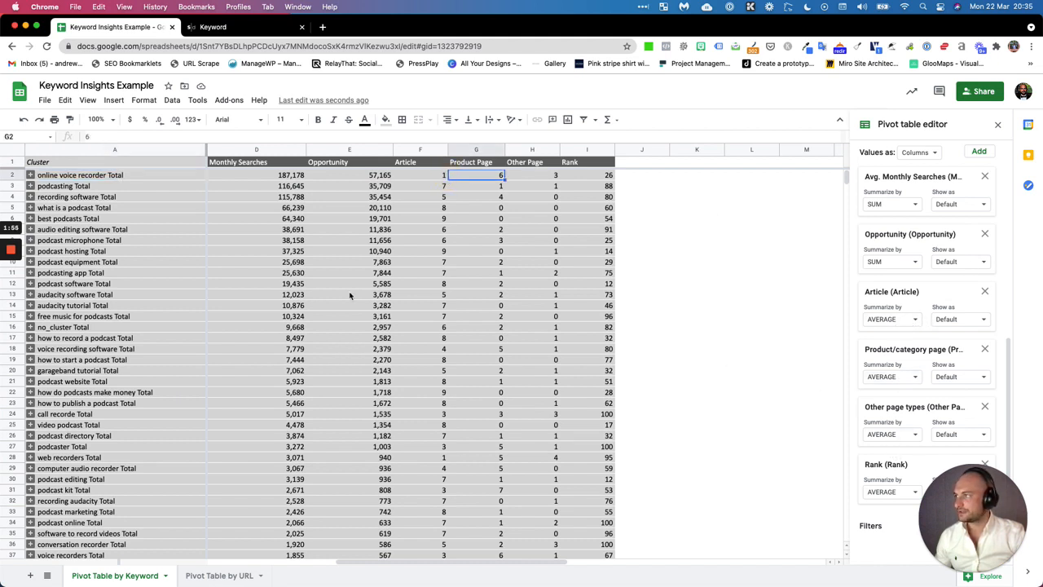
click(71, 176)
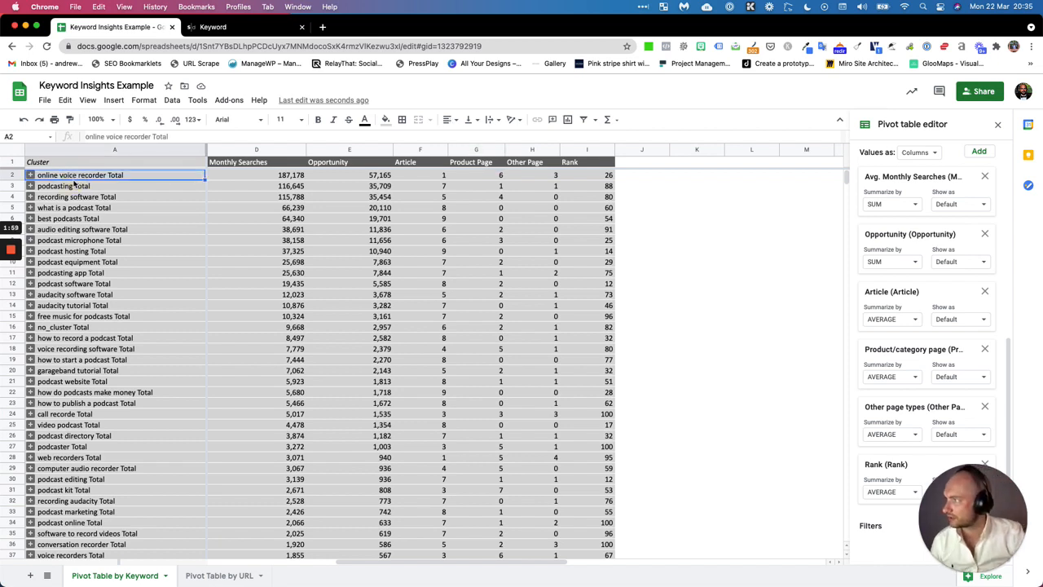
click(435, 176)
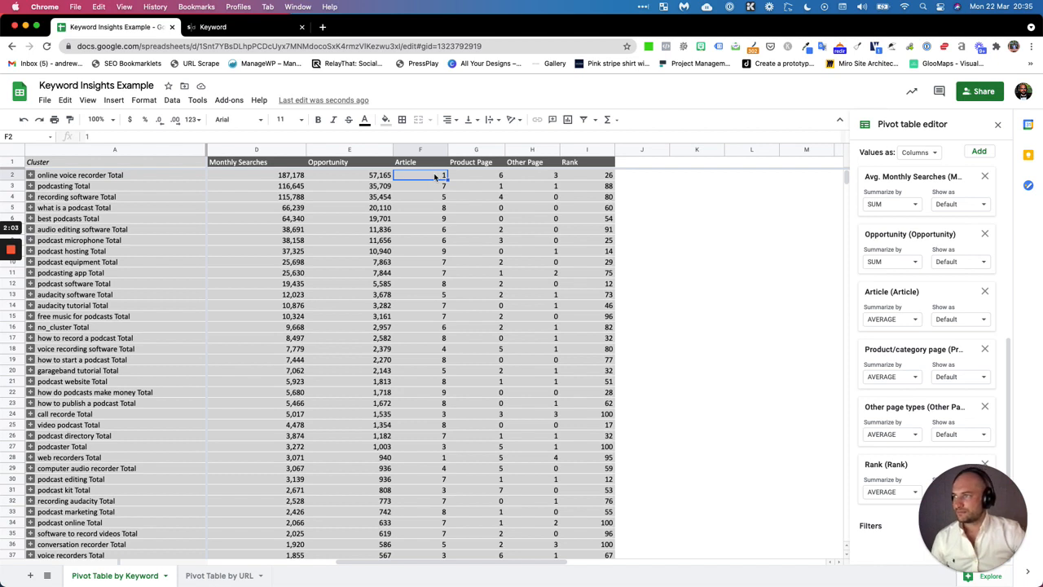
click(494, 178)
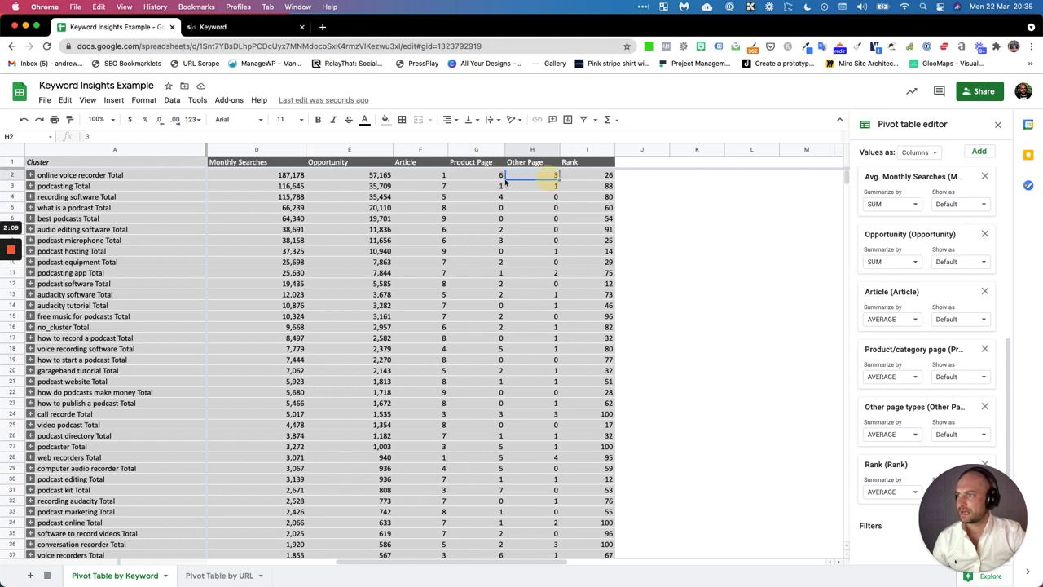
drag(551, 182, 492, 185)
click(492, 185)
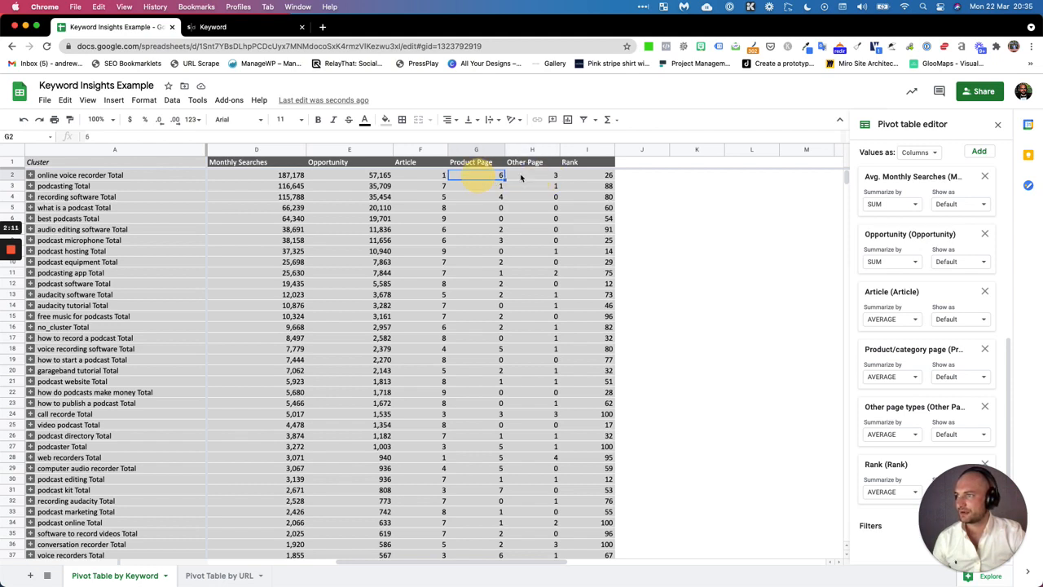
click(530, 180)
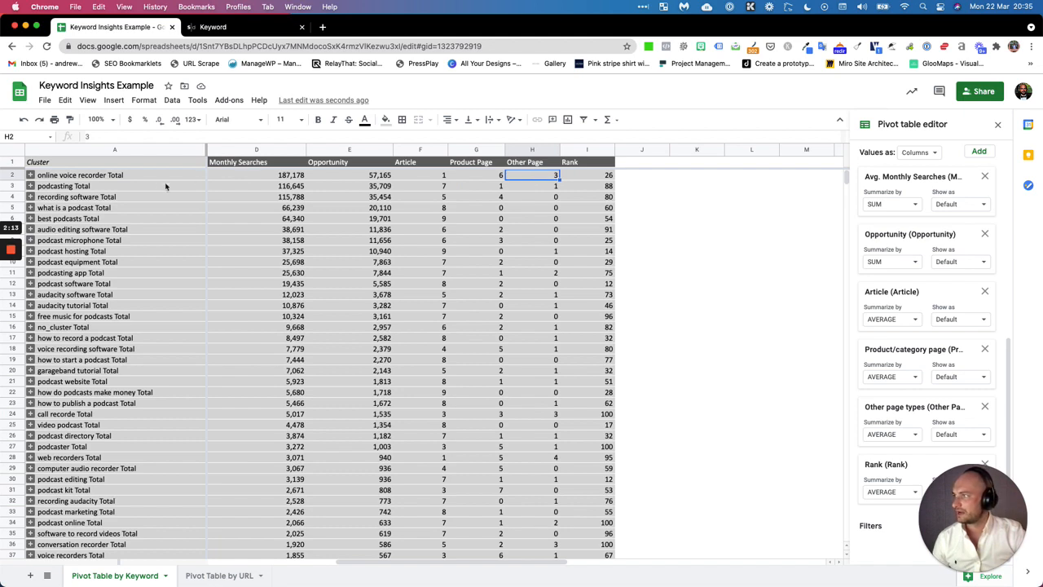
click(117, 179)
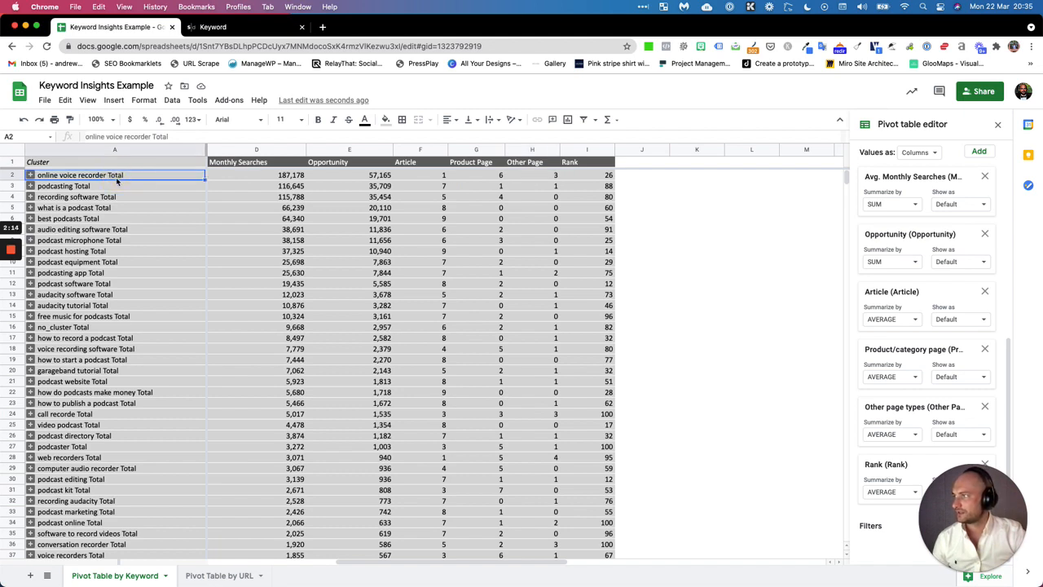
- Expand the online voice recorder cluster and look through its keywords, ranking URLs and ranks
click(30, 175)
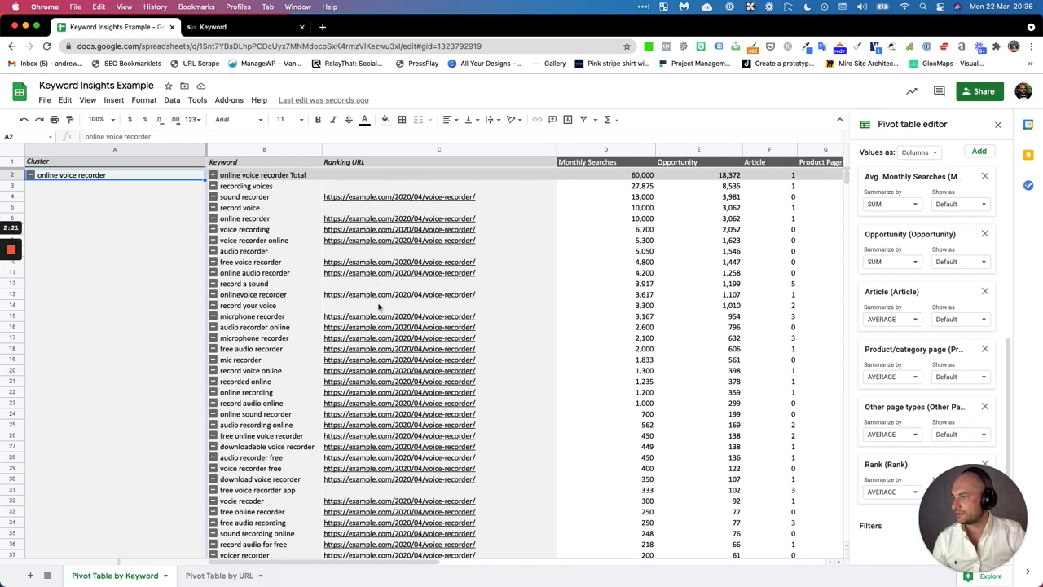
drag(270, 208, 267, 401)
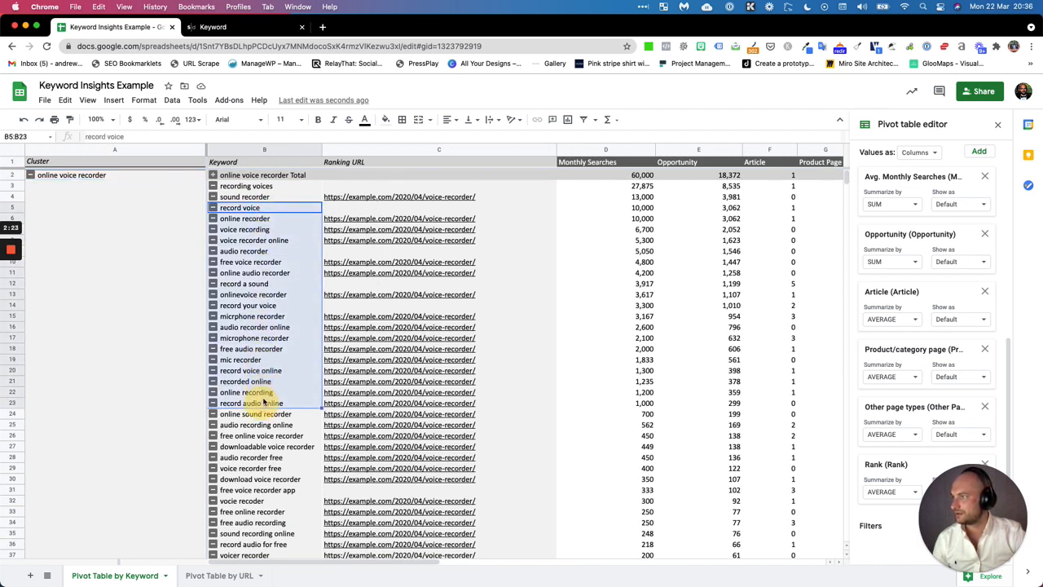
scroll(266, 395, down, 20)
scroll(266, 389, down, 10)
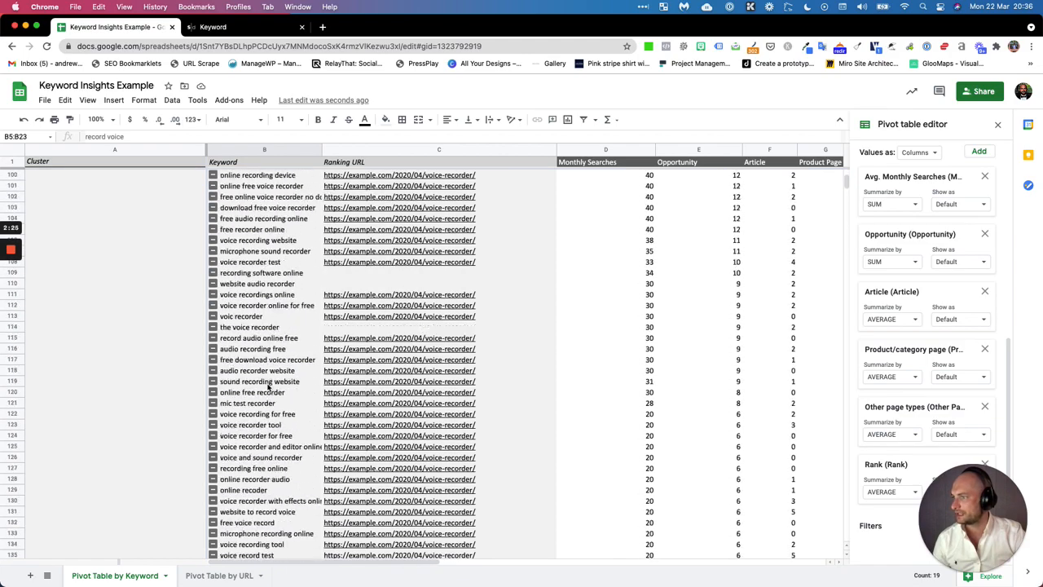
scroll(275, 384, up, 20)
scroll(273, 385, up, 6)
scroll(326, 367, right, 10)
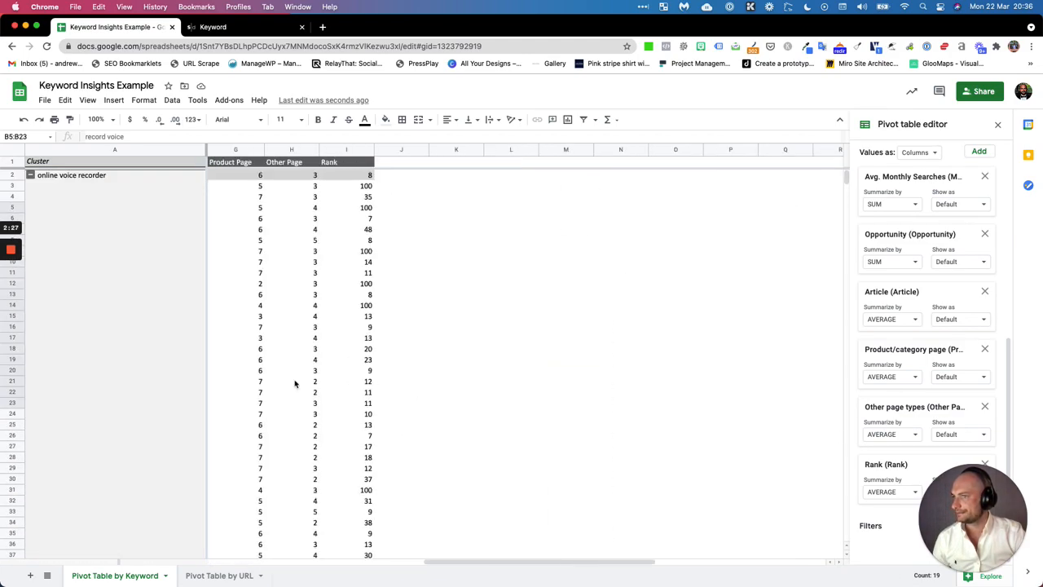
scroll(411, 354, left, 10)
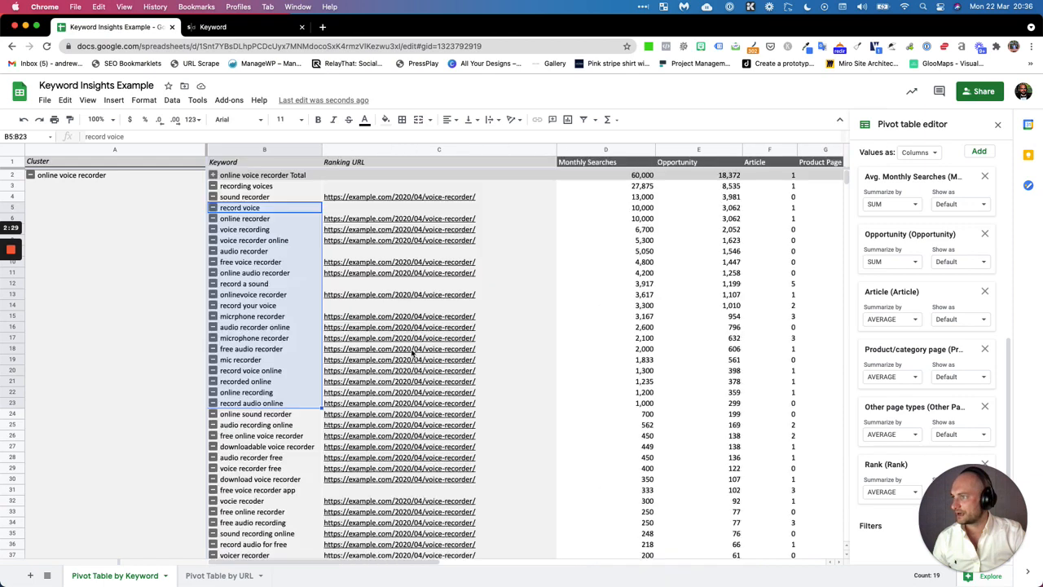
- Review the Article, Product Page and Other Page values of the individual keywords, and collapse the online voice recorder cluster
scroll(412, 353, right, 2)
drag(678, 211, 676, 435)
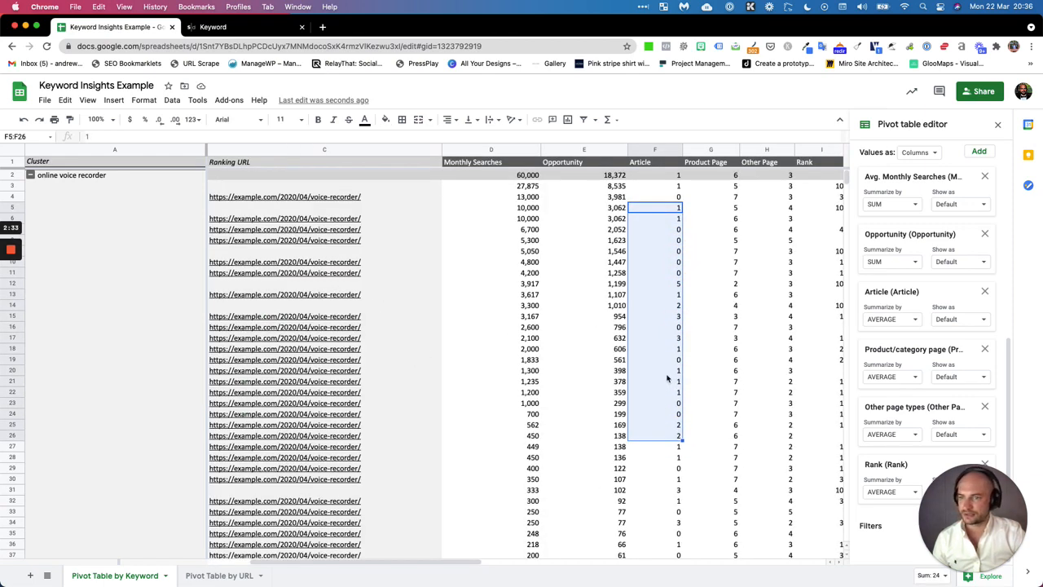
drag(741, 242, 736, 391)
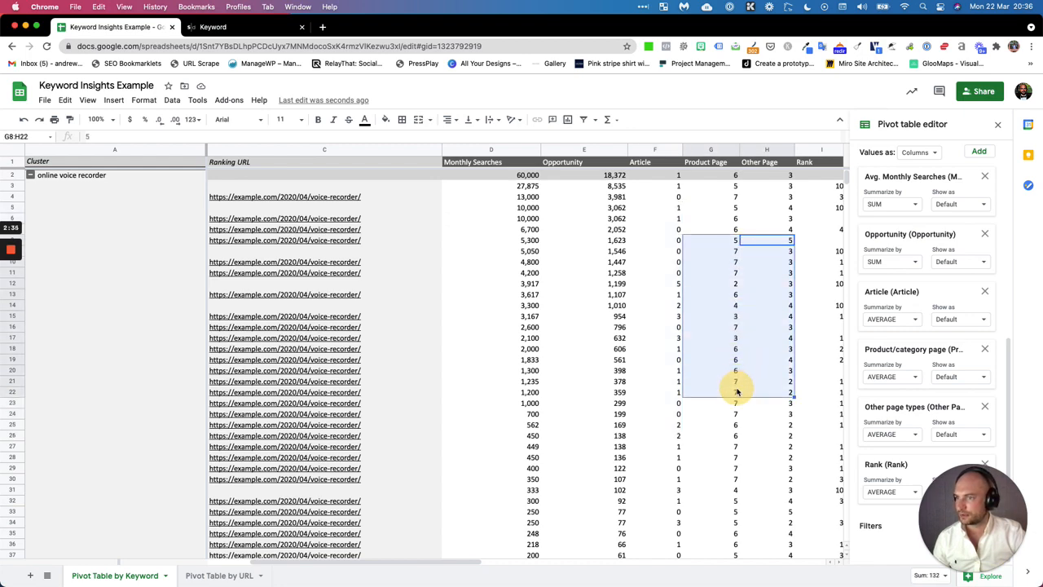
click(742, 316)
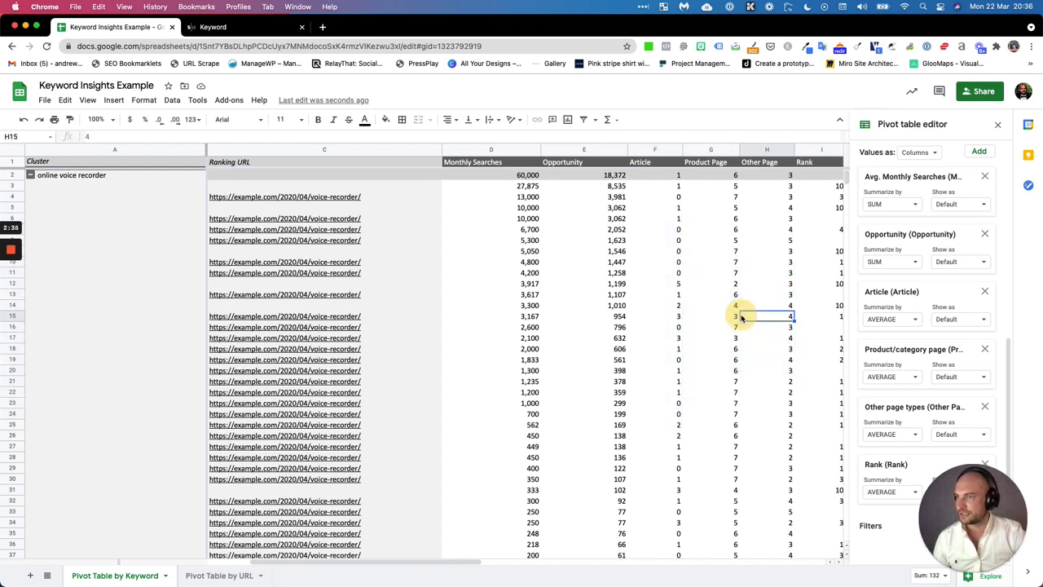
click(30, 175)
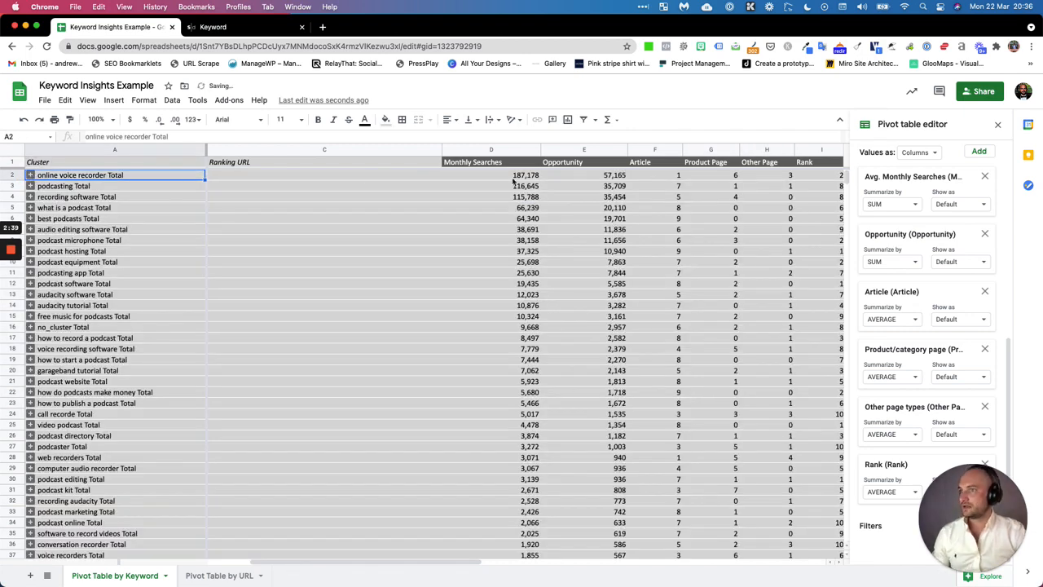
- Compare page-type counts of the online voice recorder and how do podcasts make money clusters, briefly expanding the latter to view its keywords
click(721, 178)
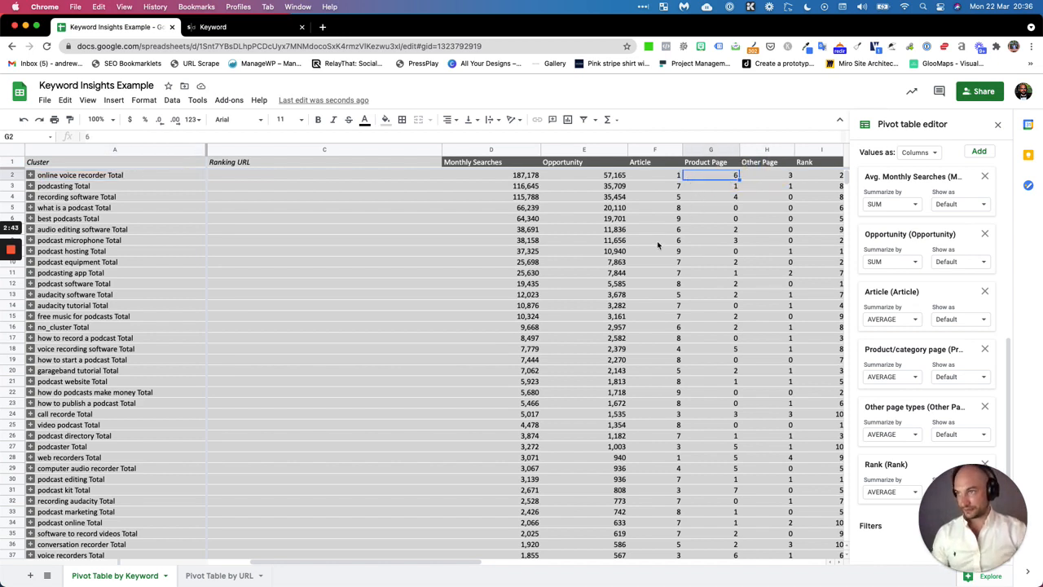
click(679, 393)
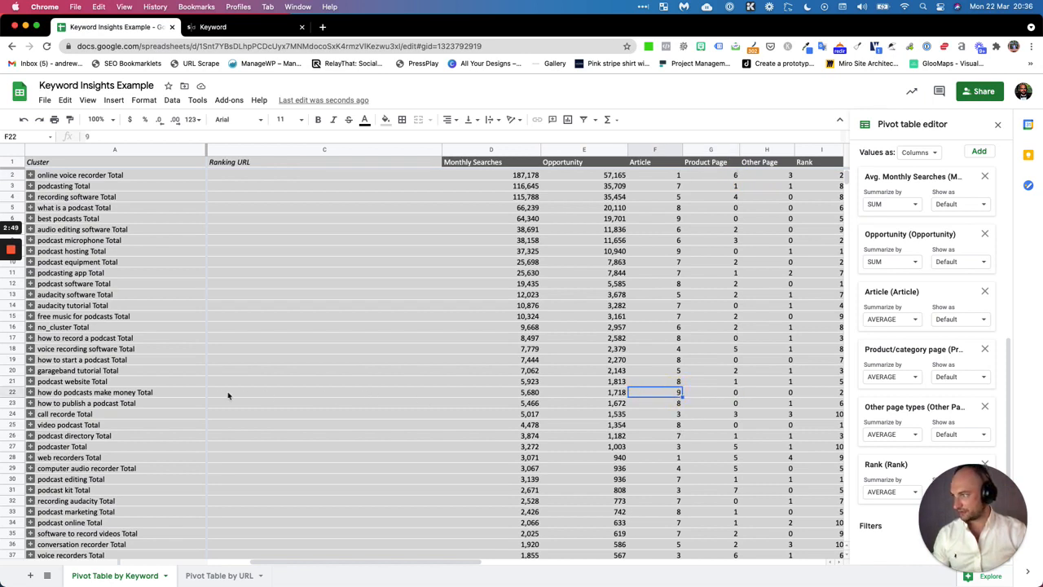
click(30, 394)
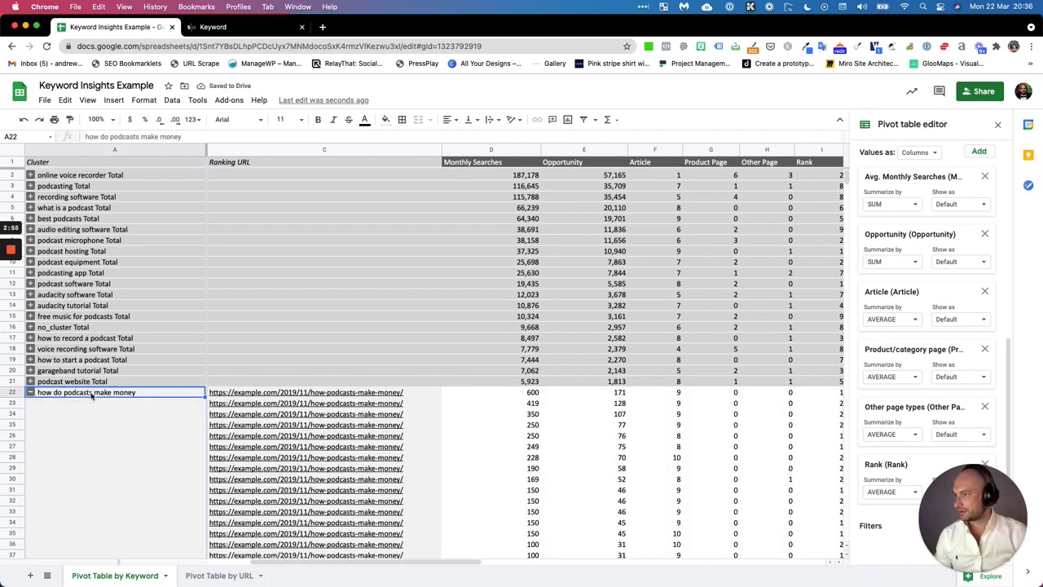
click(30, 392)
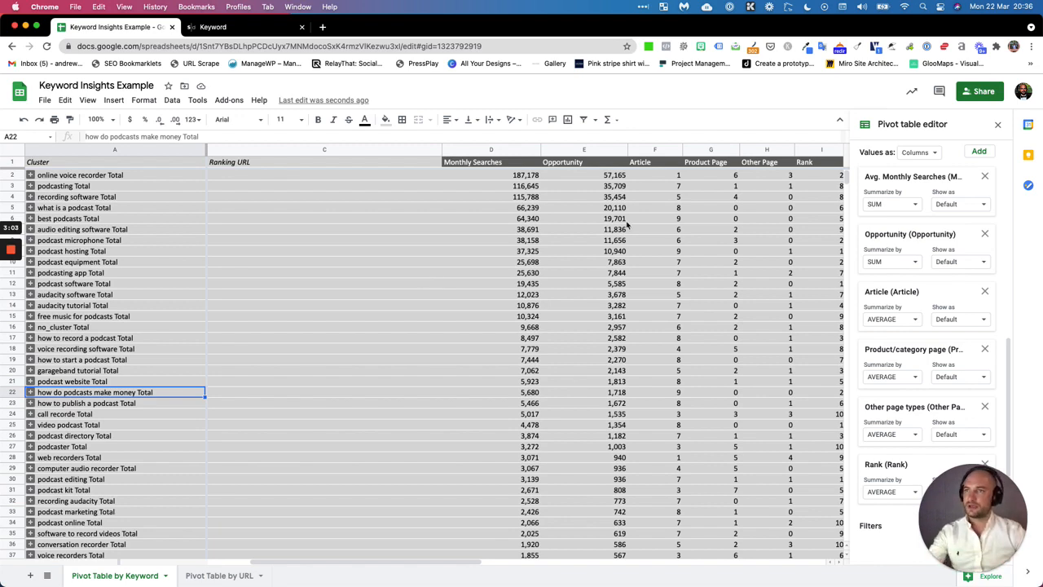
- Search Google for "iphone 7" in a new browser tab
click(323, 28)
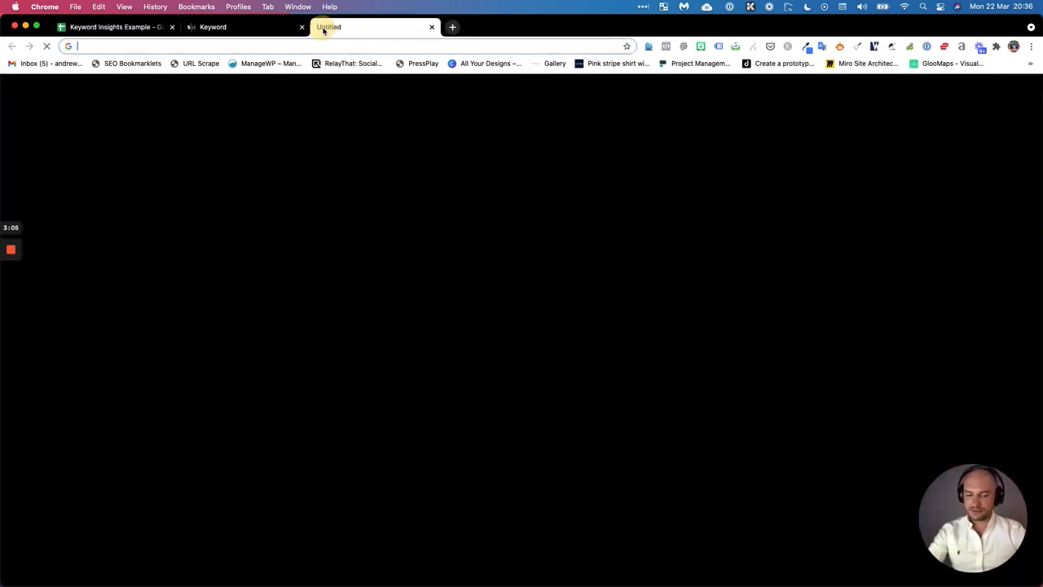
text(iphone 7)
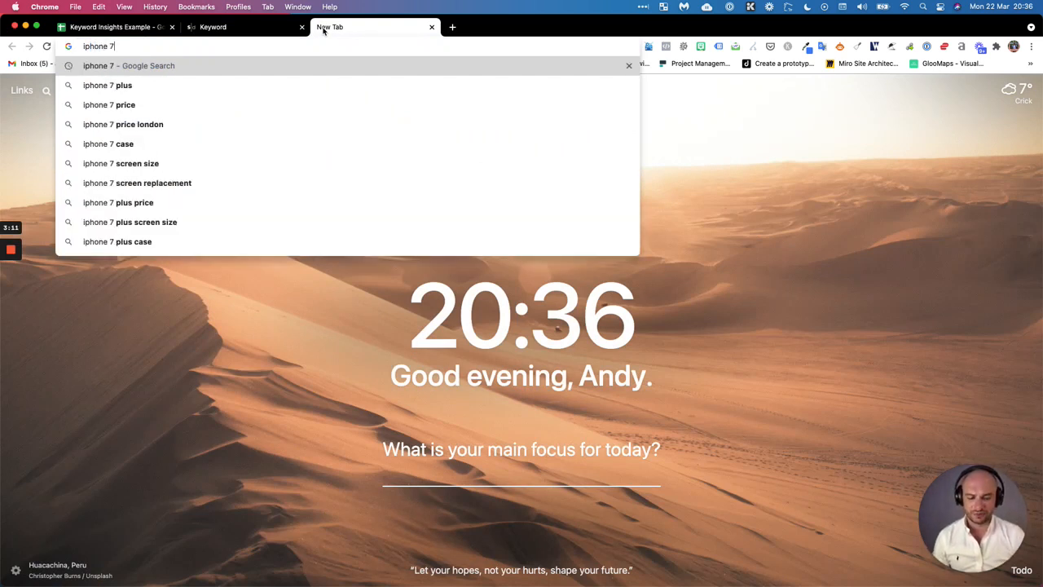
key(Return)
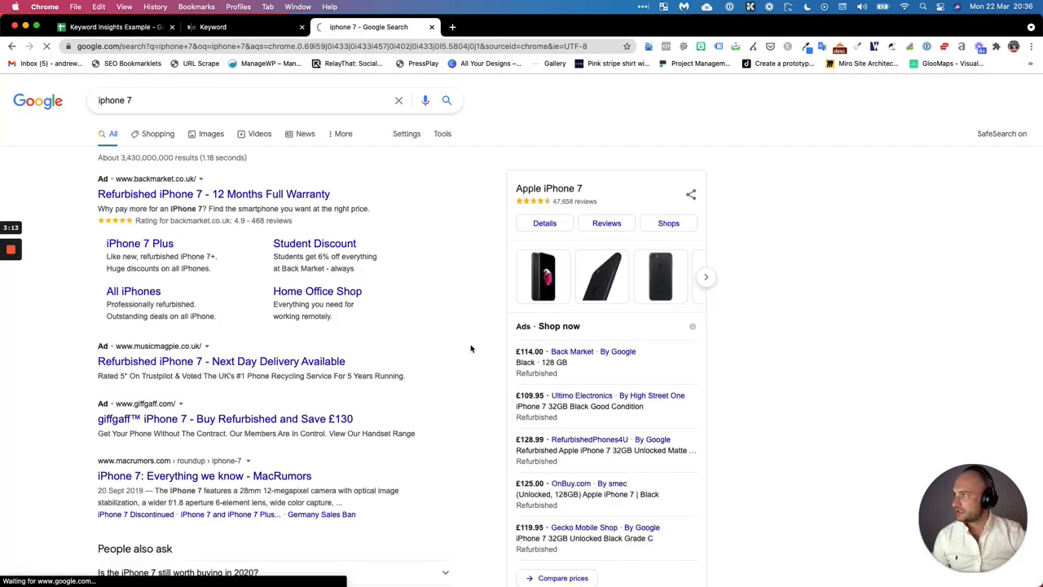
- Examine the page types of the MacRumors, Wikipedia, Amazon and GSMArena results for iphone 7
scroll(470, 348, down, 3)
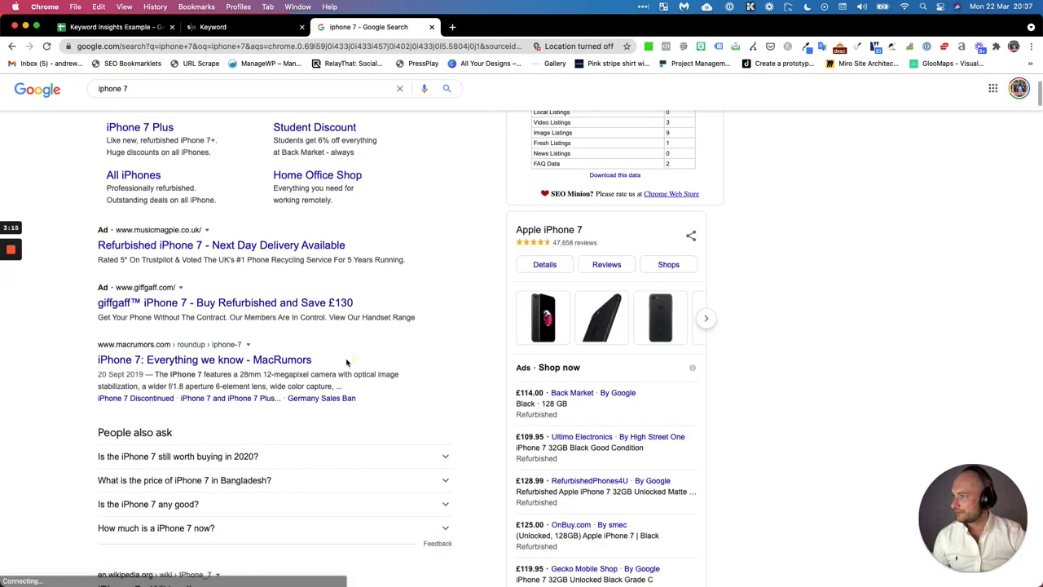
drag(346, 362, 103, 356)
scroll(168, 354, down, 5)
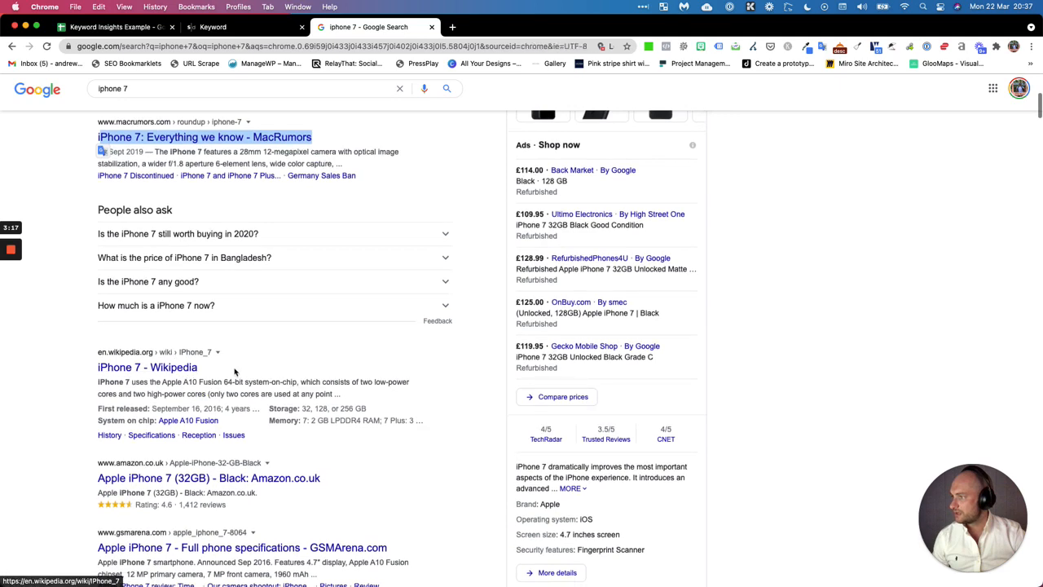
drag(235, 372, 94, 360)
scroll(93, 360, down, 3)
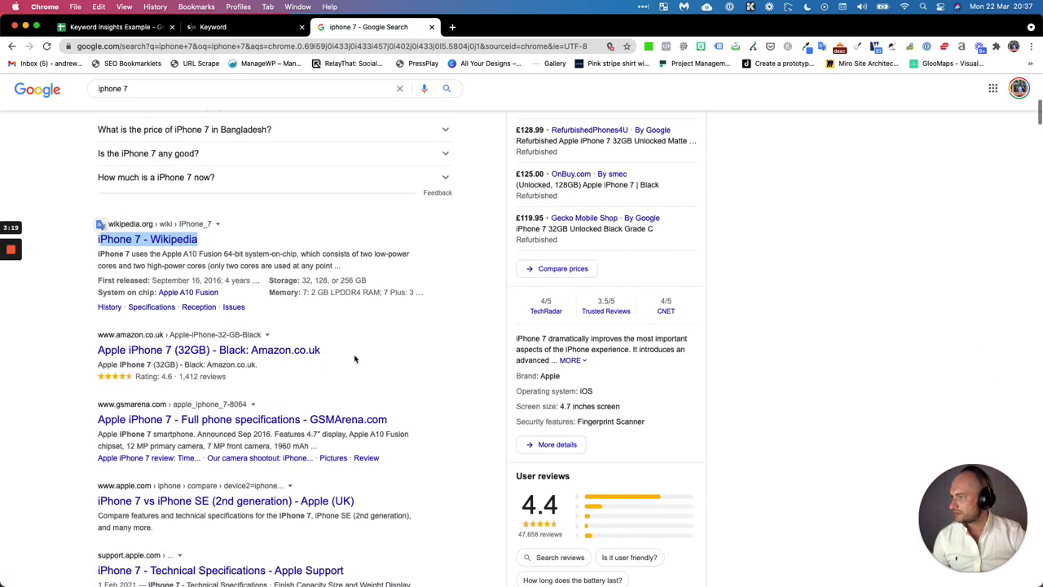
drag(322, 350, 95, 349)
drag(389, 420, 281, 418)
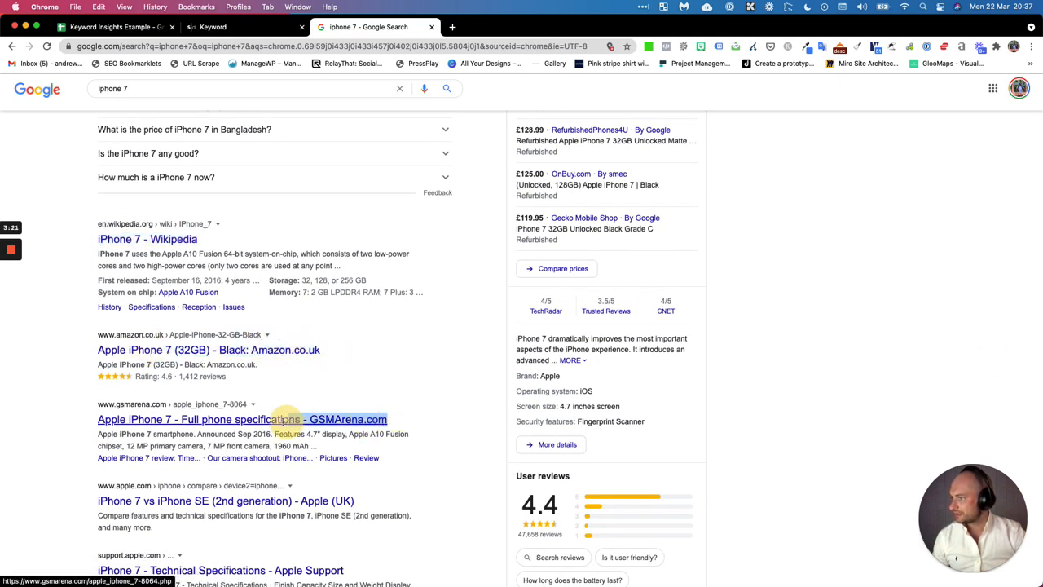
- Examine the page types of the remaining organic results, from Apple's comparison page through Carphone Warehouse and The Verge to O2
scroll(375, 440, down, 1)
drag(373, 444, 195, 440)
scroll(373, 452, down, 2)
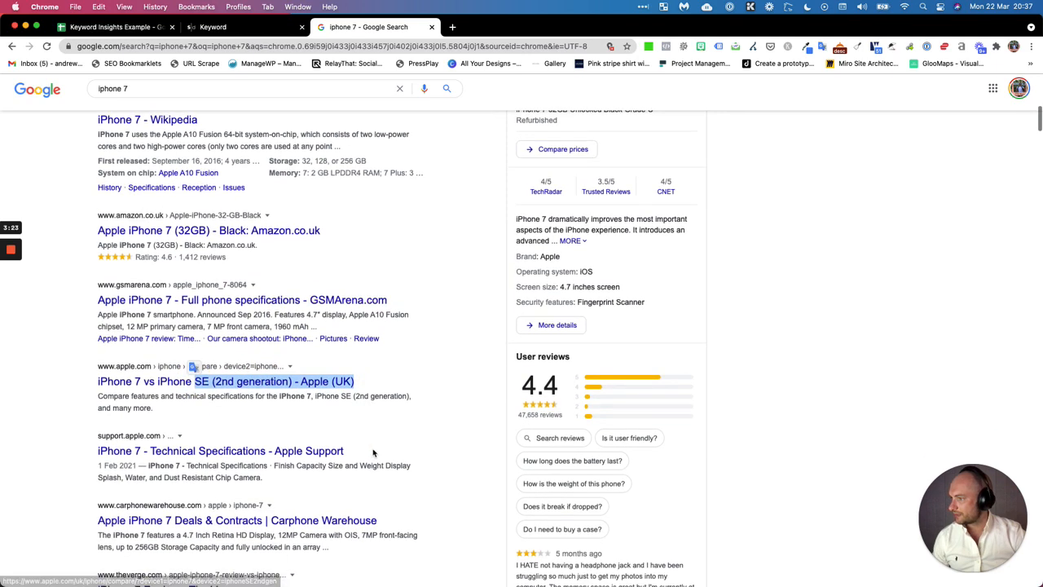
drag(373, 453, 175, 437)
scroll(232, 432, down, 3)
drag(391, 373, 218, 372)
drag(240, 441, 126, 441)
scroll(322, 477, down, 3)
scroll(321, 475, down, 3)
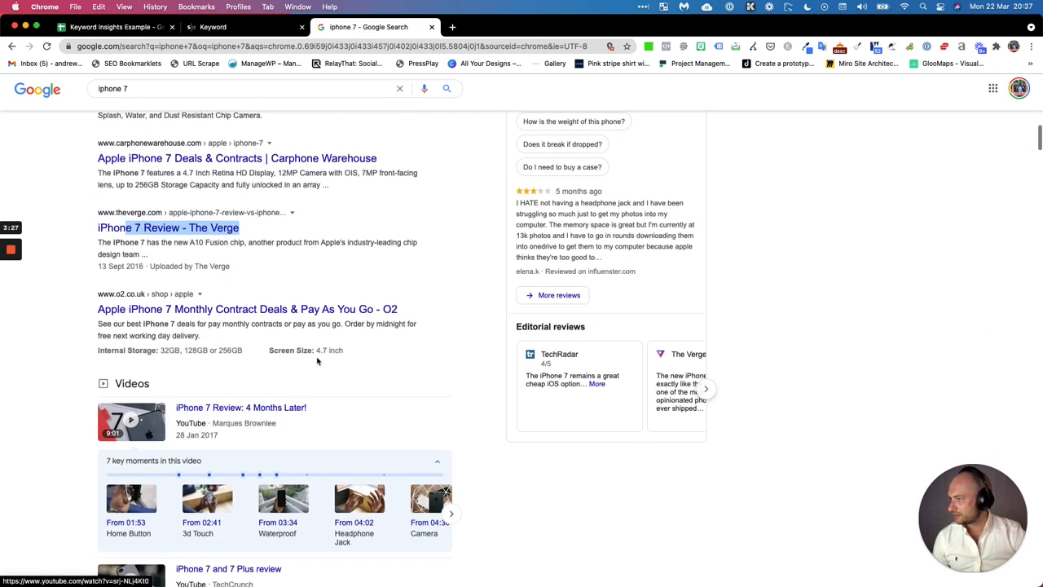
- Return to the Keyword Insights Example spreadsheet and compare the podcasting cluster's Article and Product Page counts
click(120, 29)
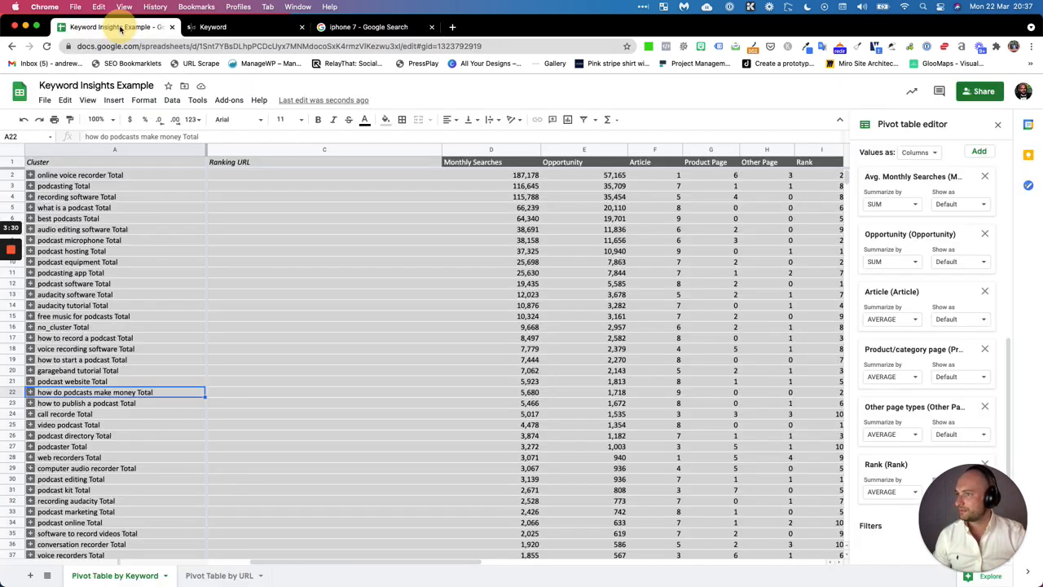
click(680, 190)
click(722, 189)
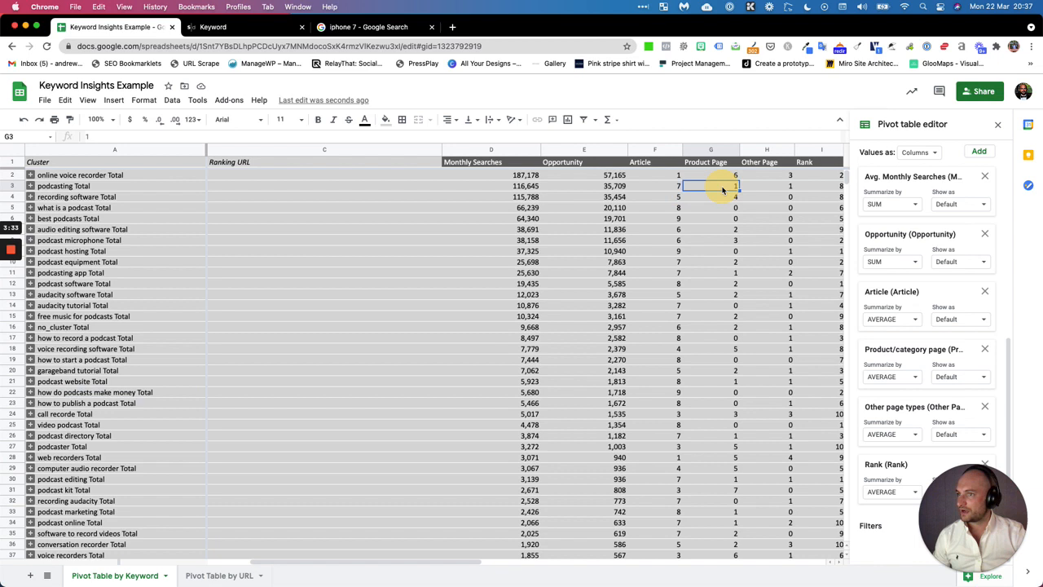
click(670, 188)
click(723, 190)
click(666, 189)
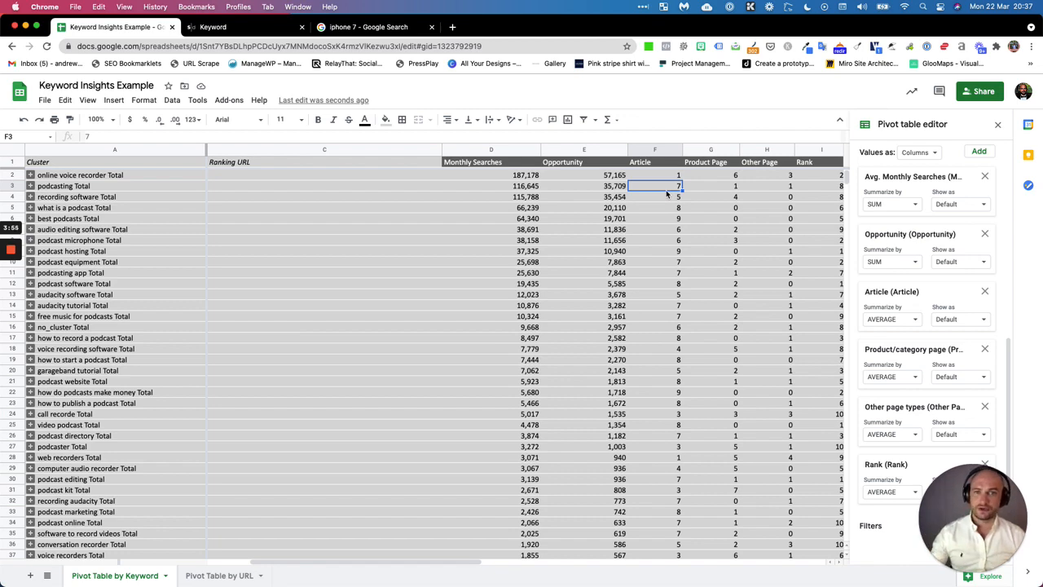
- Expand the audacity tutorial cluster and check which of its rows have no ranking URL
scroll(249, 295, down, 5)
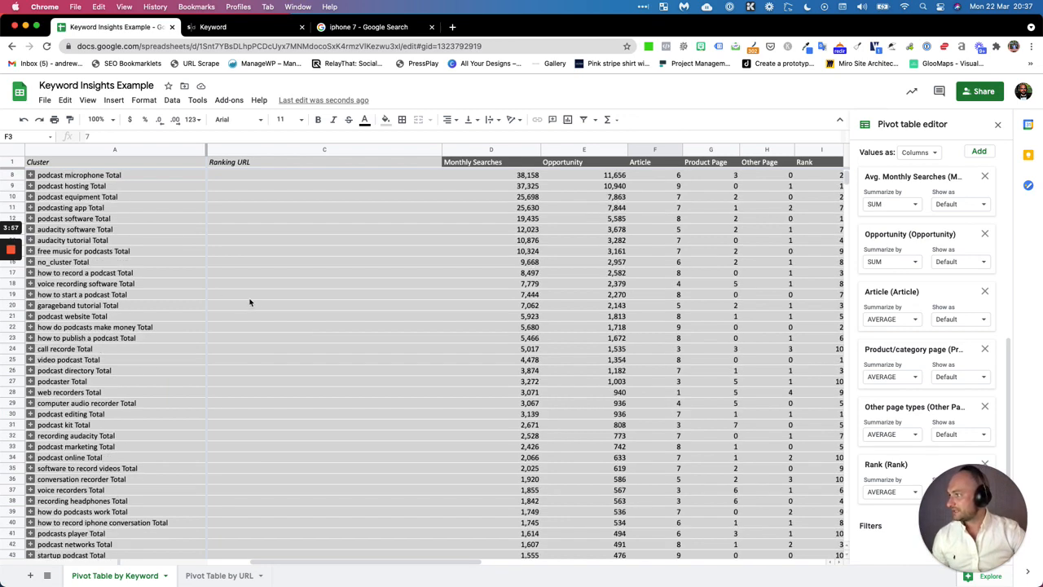
scroll(255, 295, up, 5)
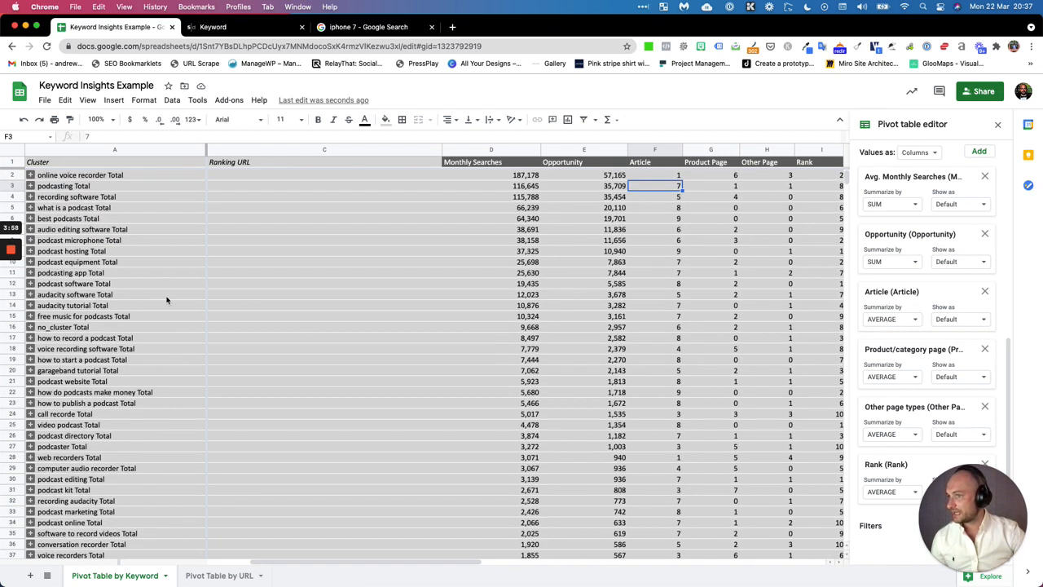
click(31, 305)
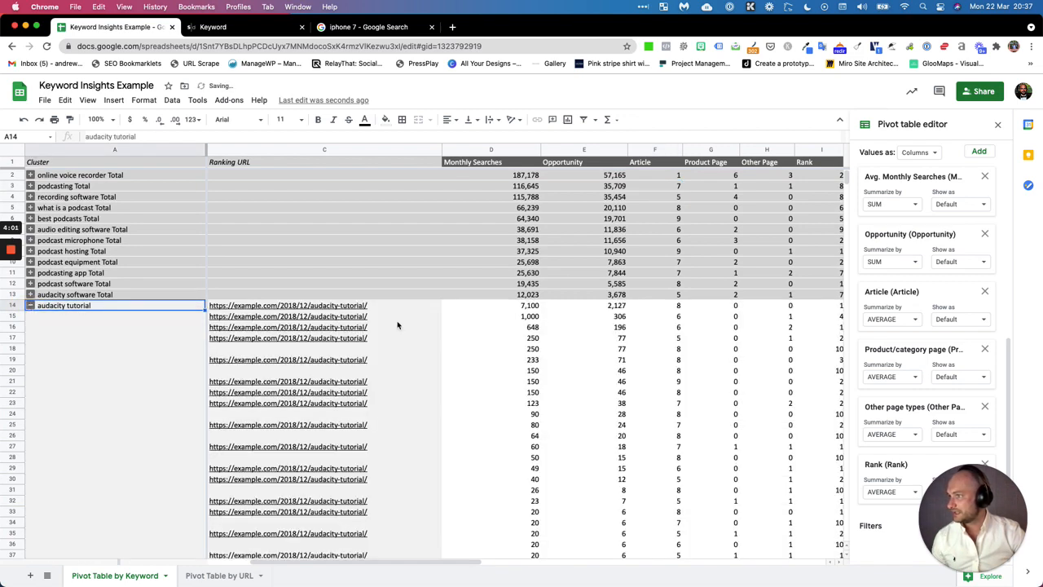
click(355, 352)
click(342, 371)
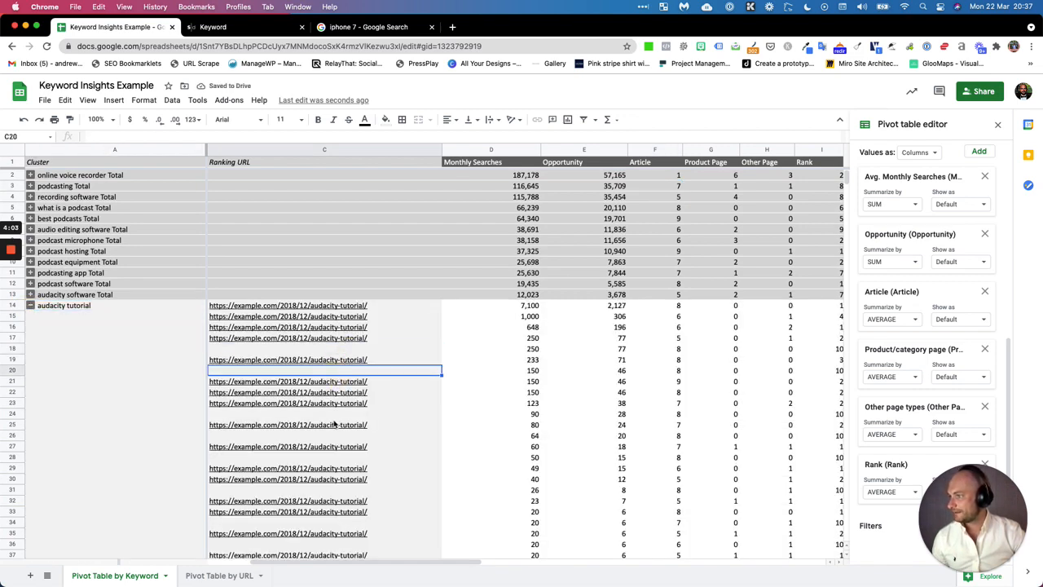
click(334, 415)
click(339, 438)
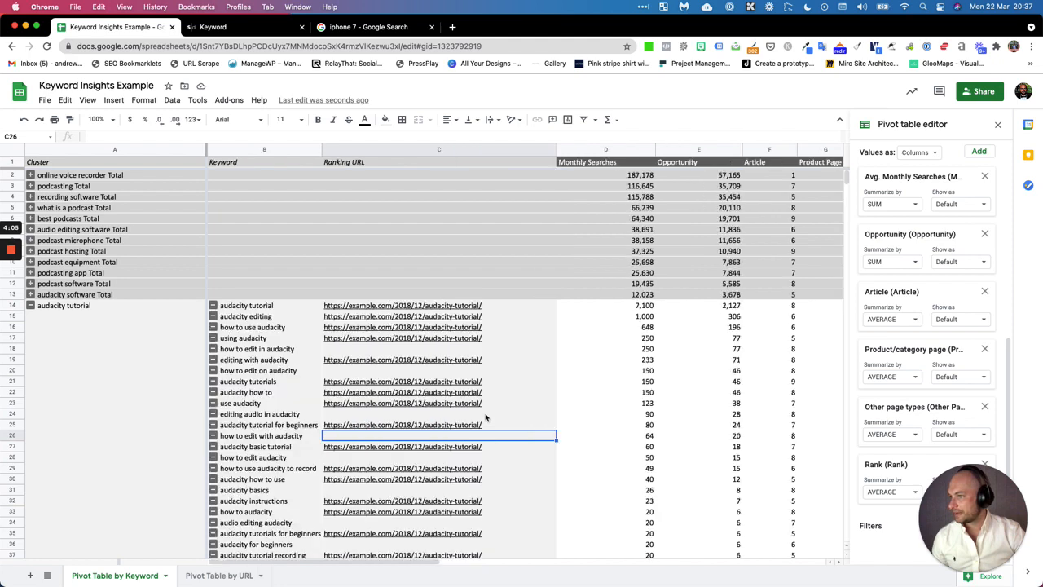
- Review the audacity tutorial cluster's keywords, highlighting "audacity editing" through "how to audacity", and collapse the cluster
click(268, 439)
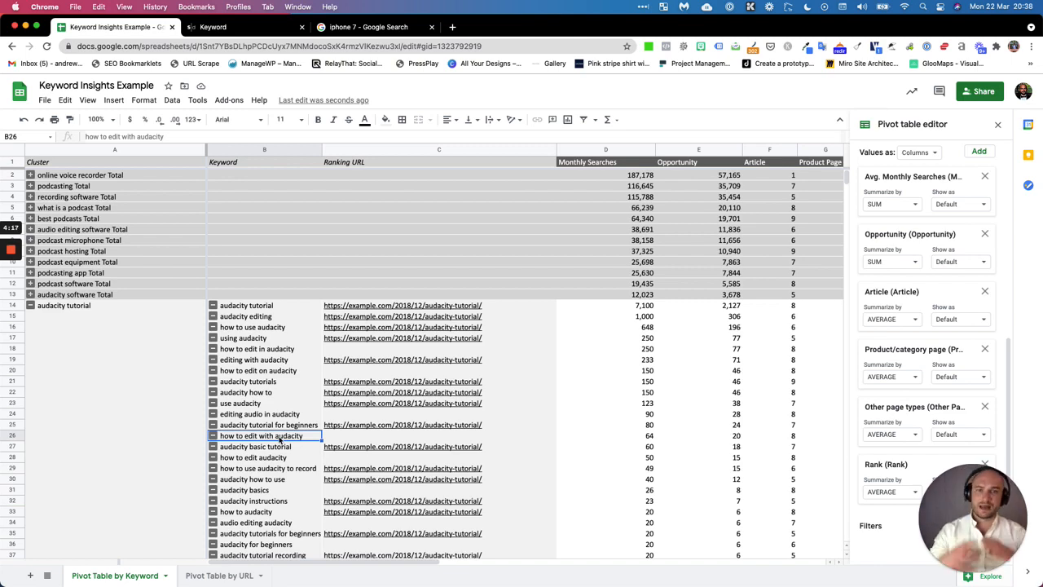
scroll(279, 439, down, 10)
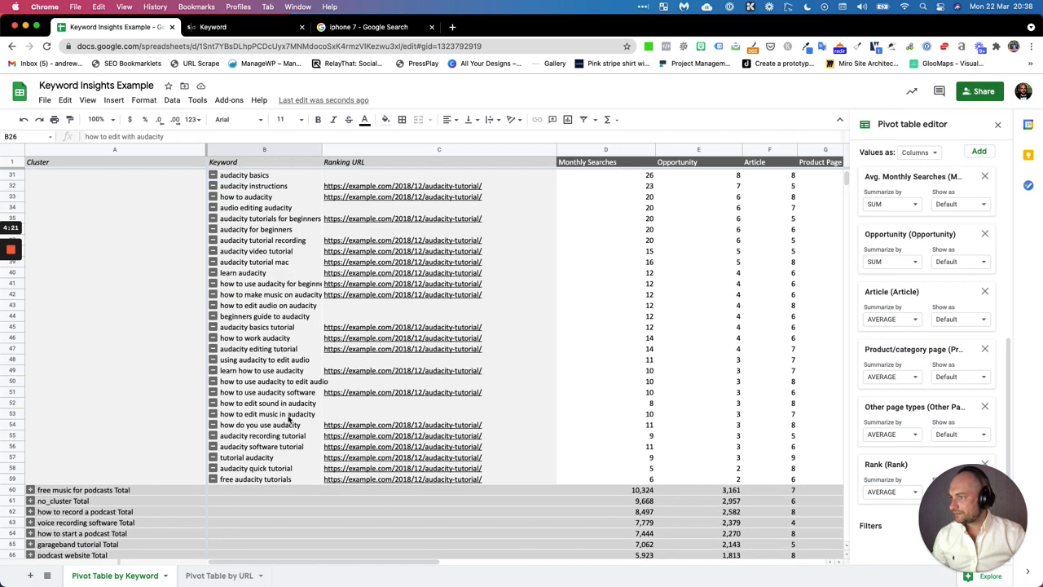
scroll(280, 439, up, 7)
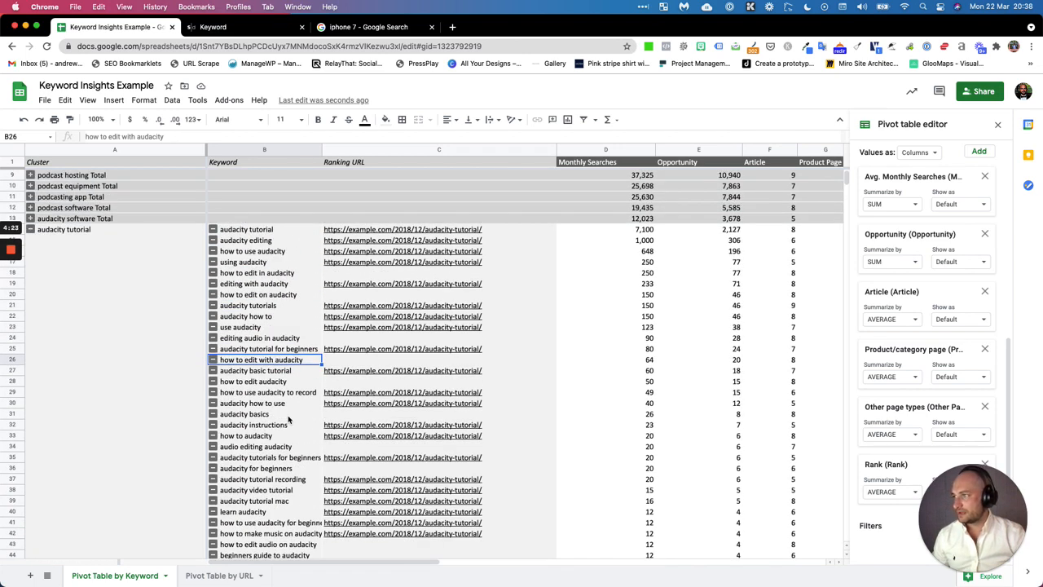
drag(285, 242, 275, 443)
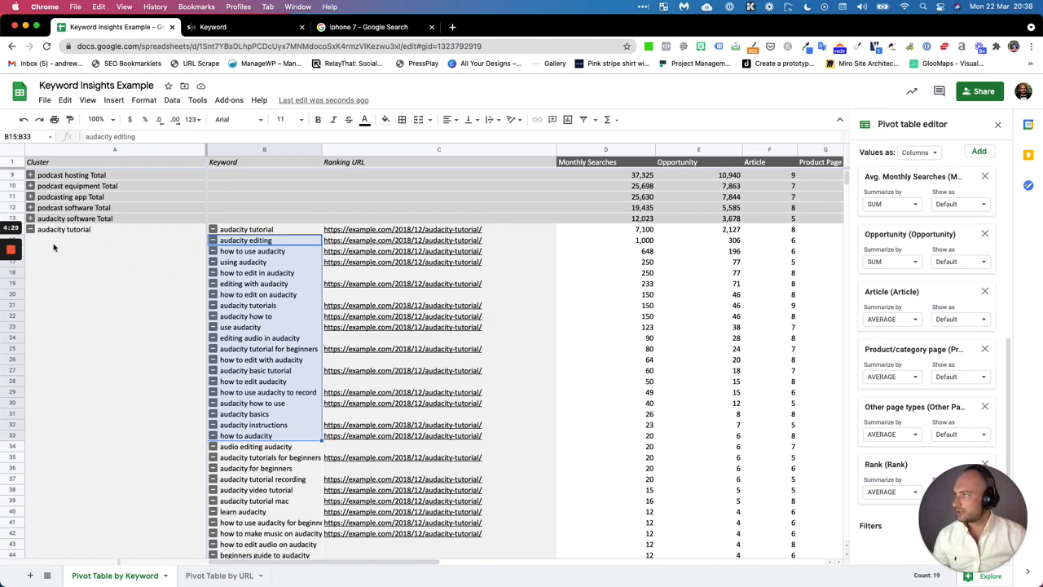
click(28, 231)
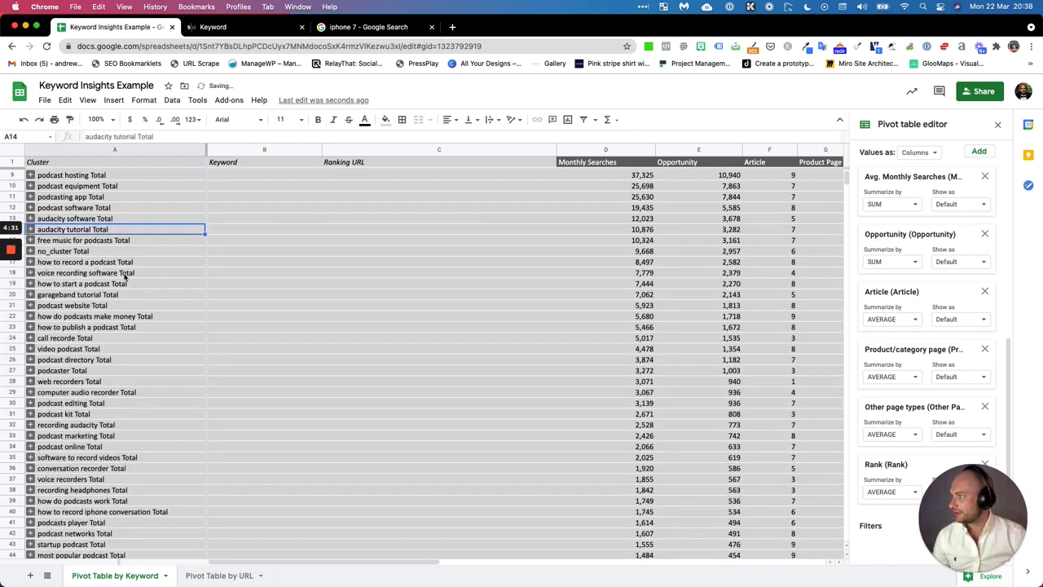
- Expand the web recorders cluster and review its keywords, highlighting the list from "web recorders" to "free recording software no download"
scroll(173, 308, down, 2)
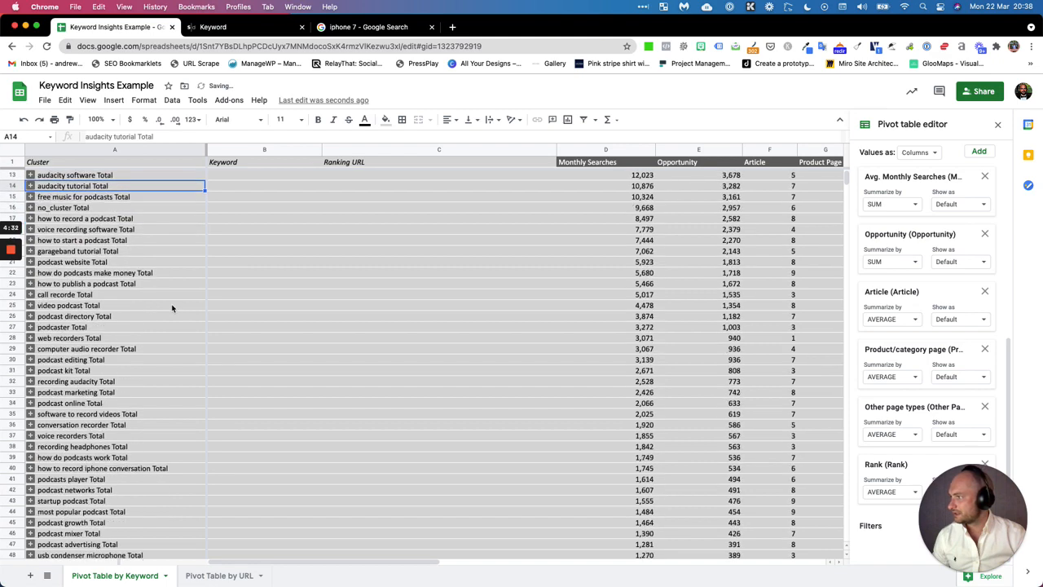
click(30, 337)
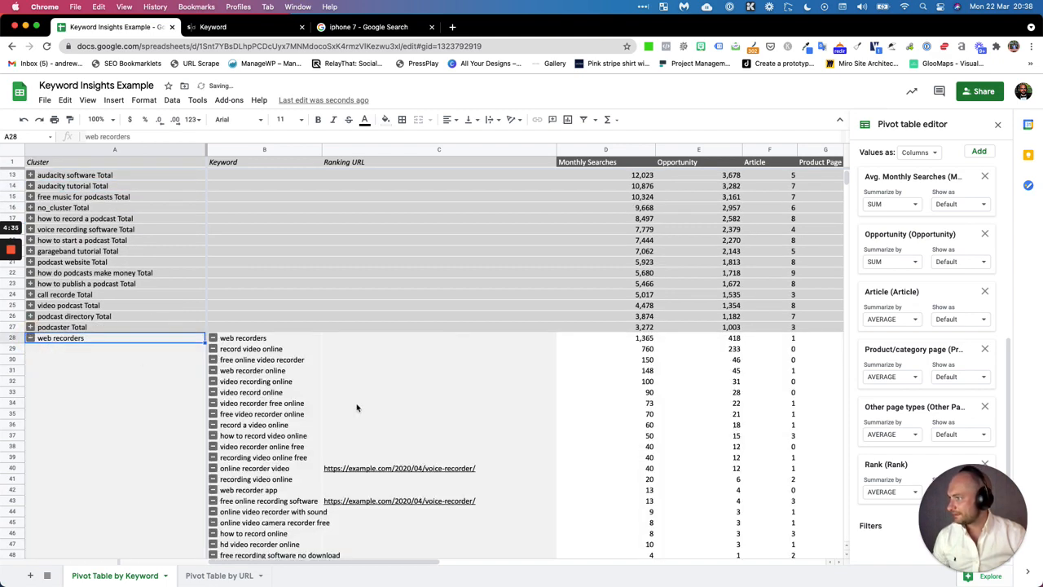
scroll(356, 408, down, 2)
click(262, 296)
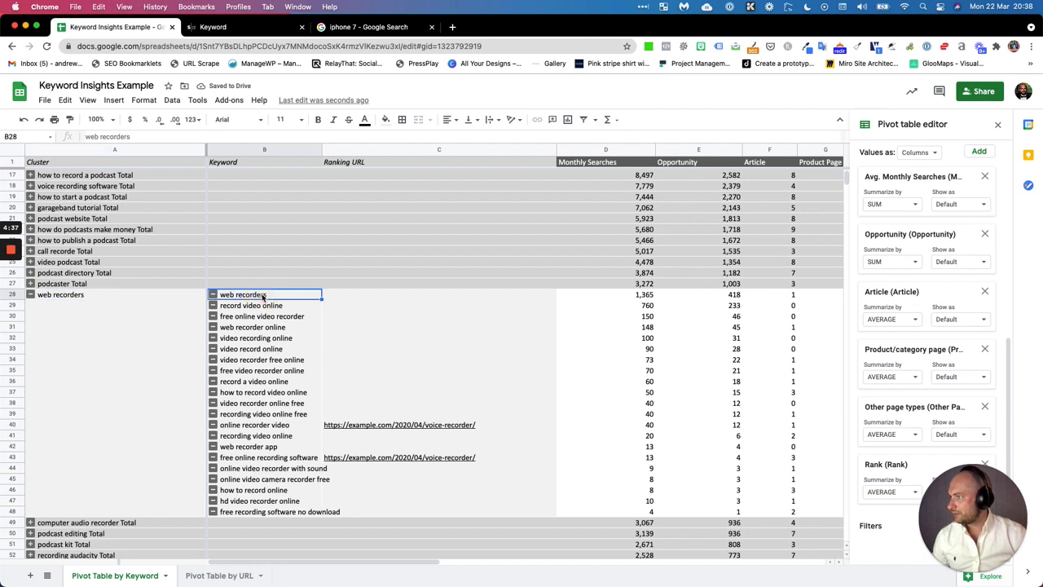
click(262, 370)
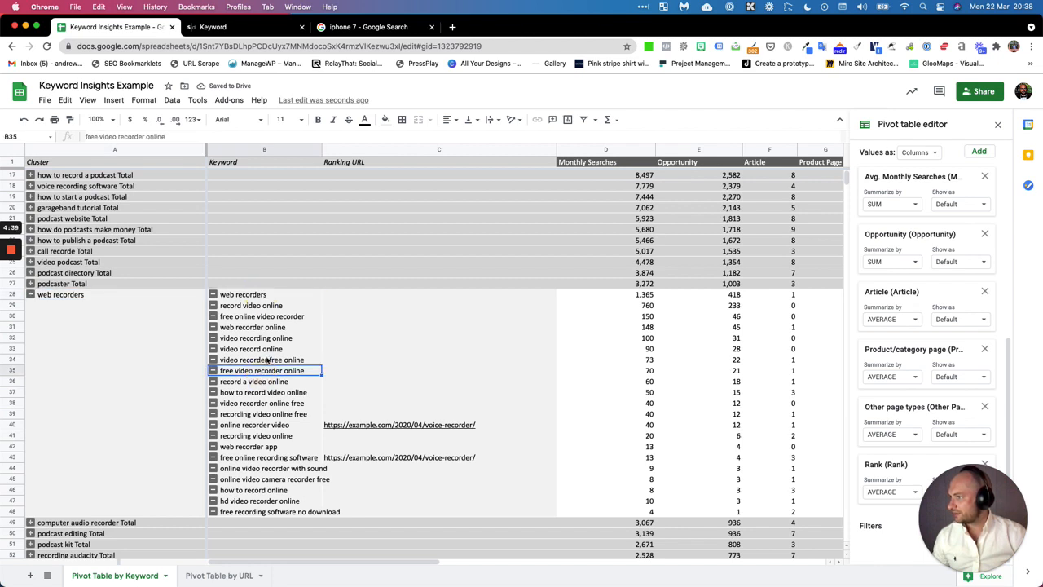
click(253, 298)
click(254, 360)
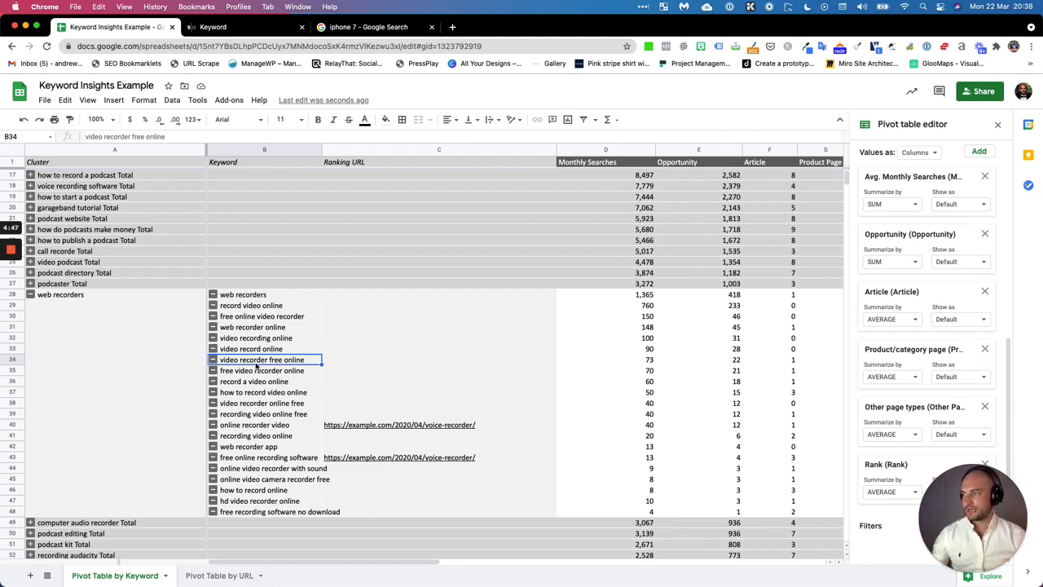
drag(257, 298, 265, 512)
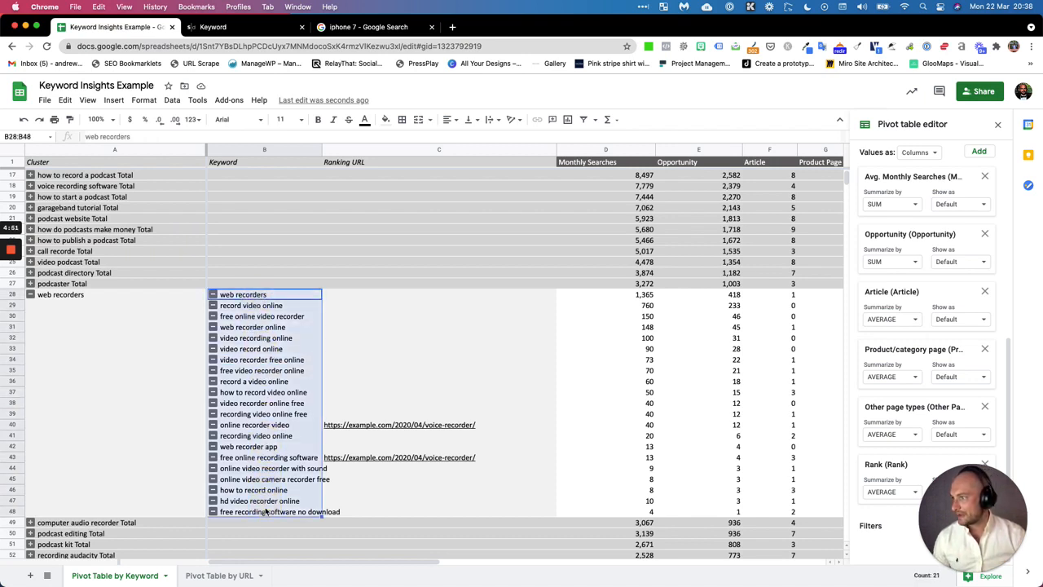
- Check the ranking URL, monthly searches, opportunity, page-type counts and rank of the "online recorder video" keyword
click(379, 428)
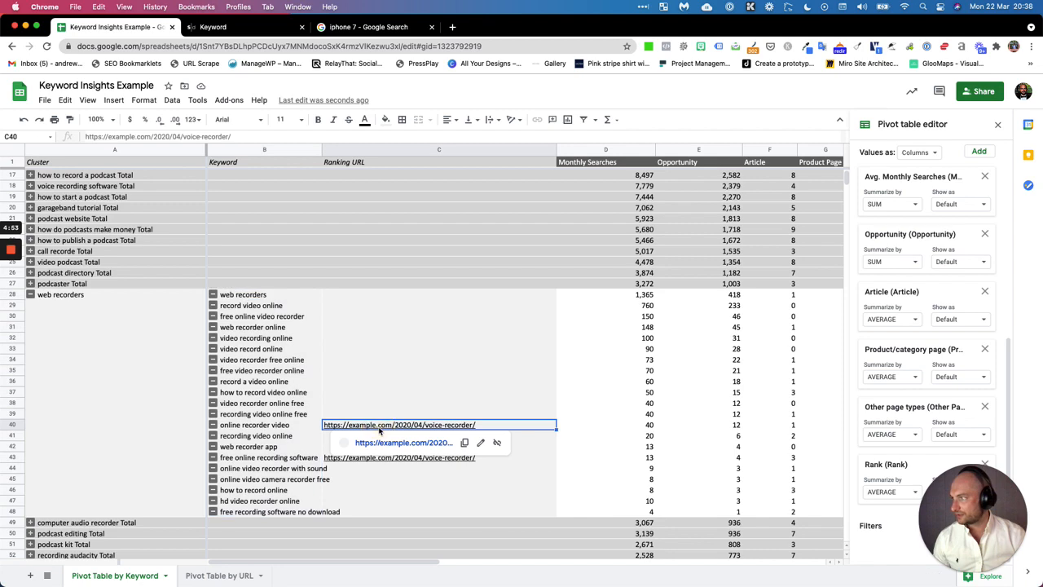
click(599, 425)
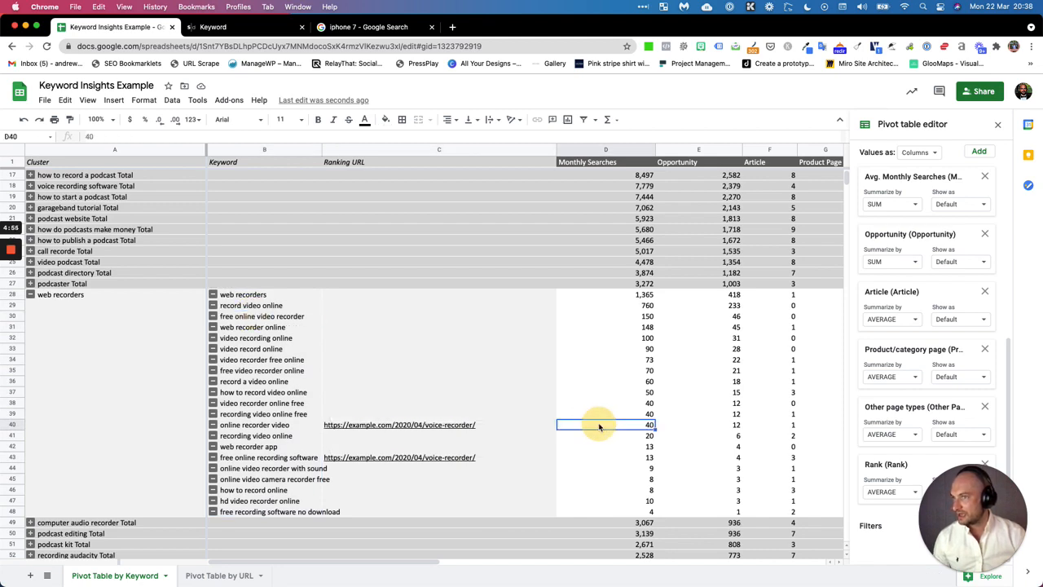
key(Right)
key(Right)
key(Right)
key(Right)
key(Right)
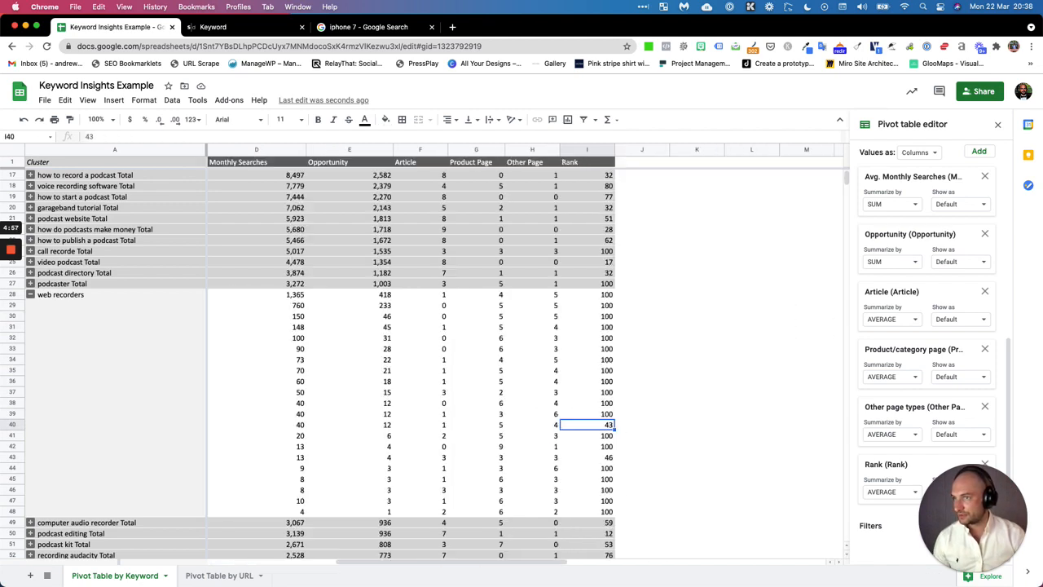
- Check the ranks of the keywords near "online recorder video" and collapse the web recorders cluster
key(Down)
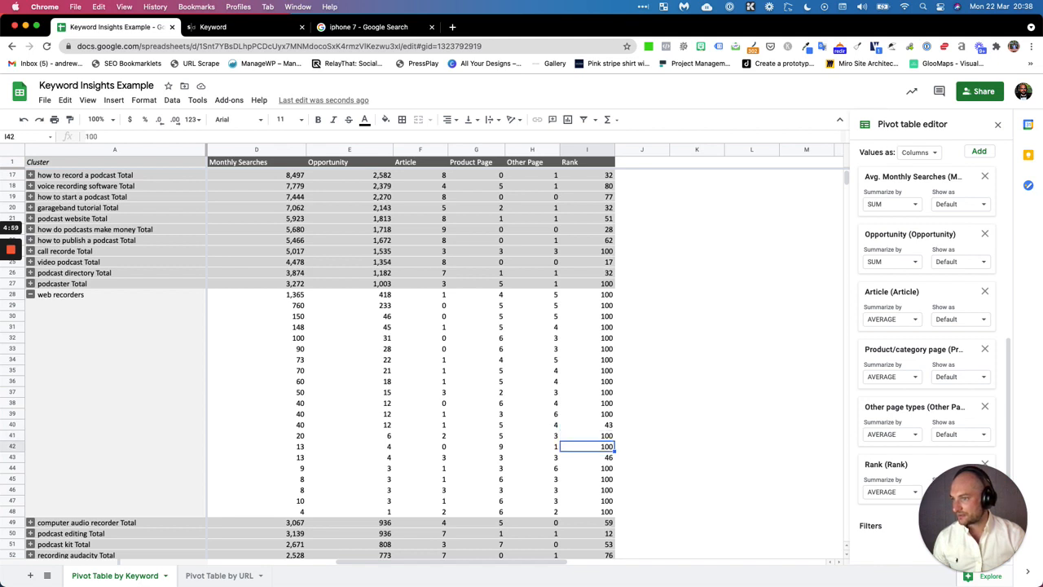
key(Up)
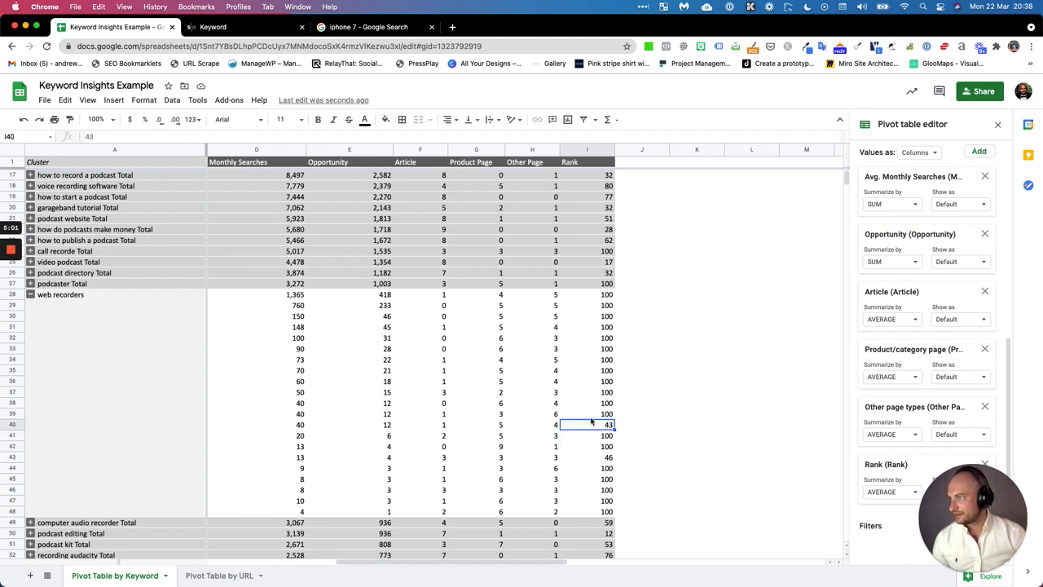
scroll(595, 420, left, 5)
click(30, 295)
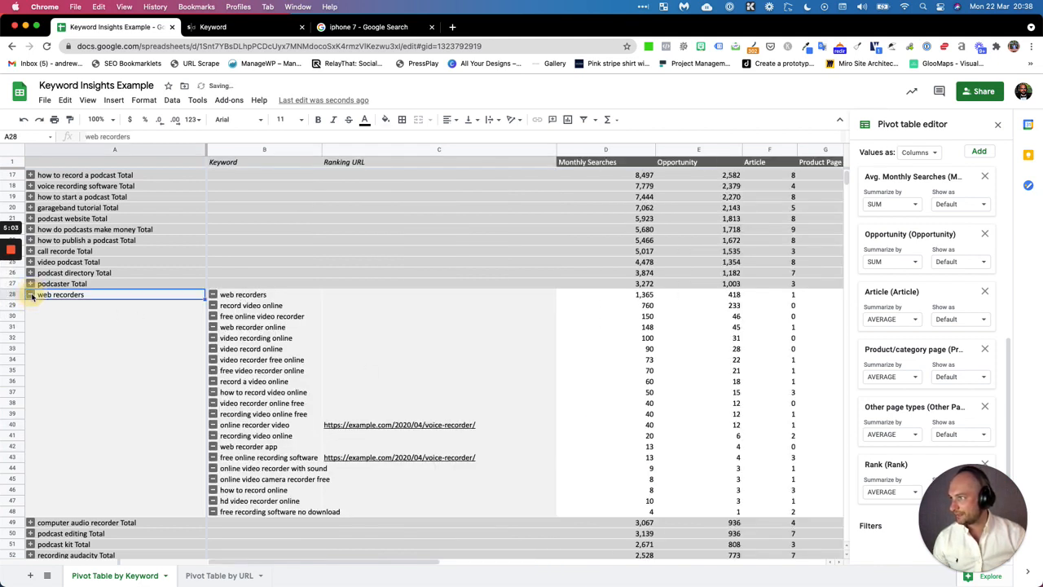
- Check the monthly searches and opportunity of the computer audio recorder cluster
click(650, 306)
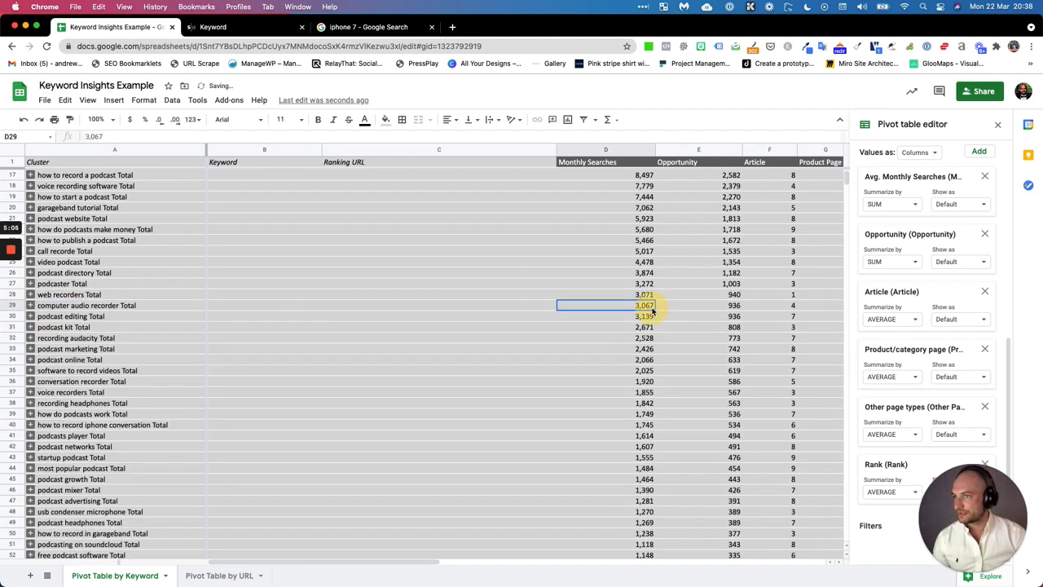
click(734, 304)
click(640, 305)
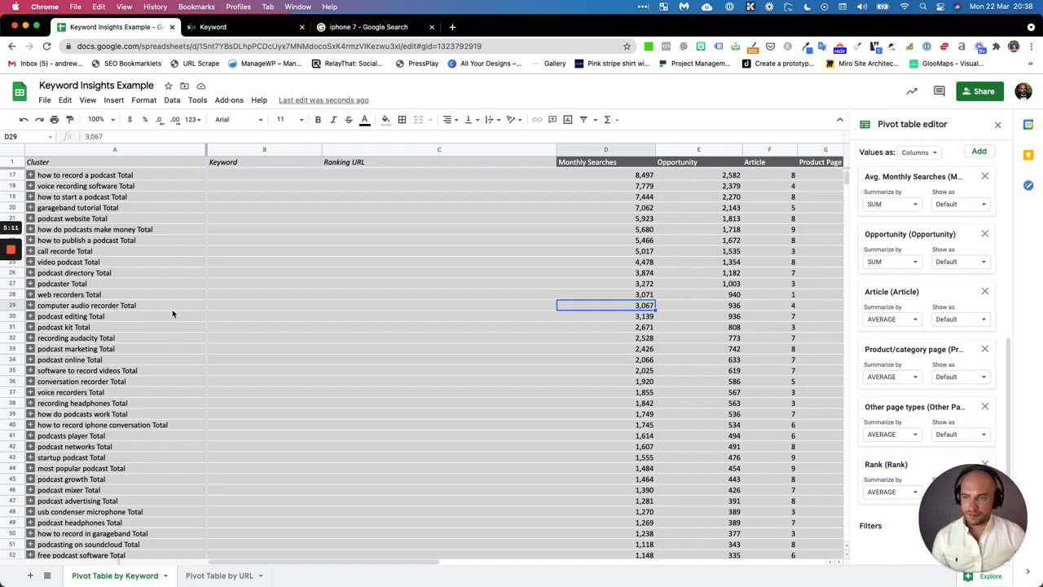
- Switch to the Pivot Table by URL sheet, expand the podcast-software URL and review the clusters it ranks for
click(206, 575)
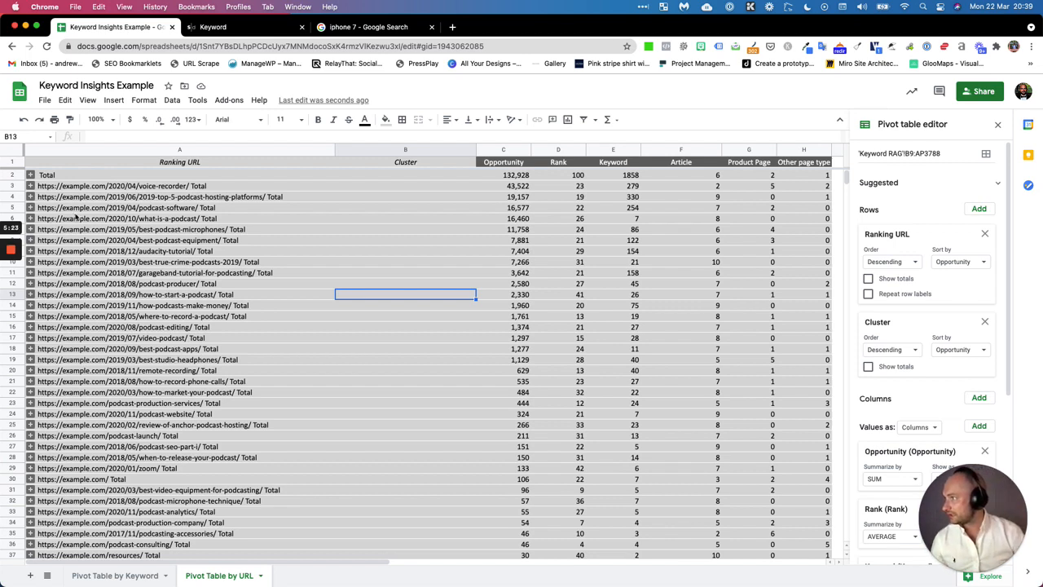
click(30, 208)
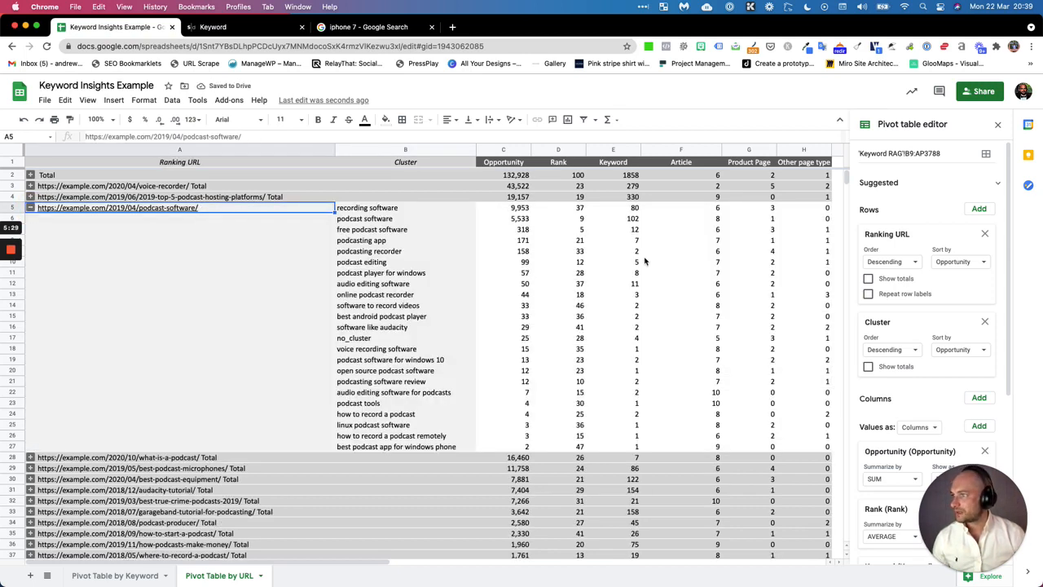
drag(395, 162, 383, 328)
click(380, 251)
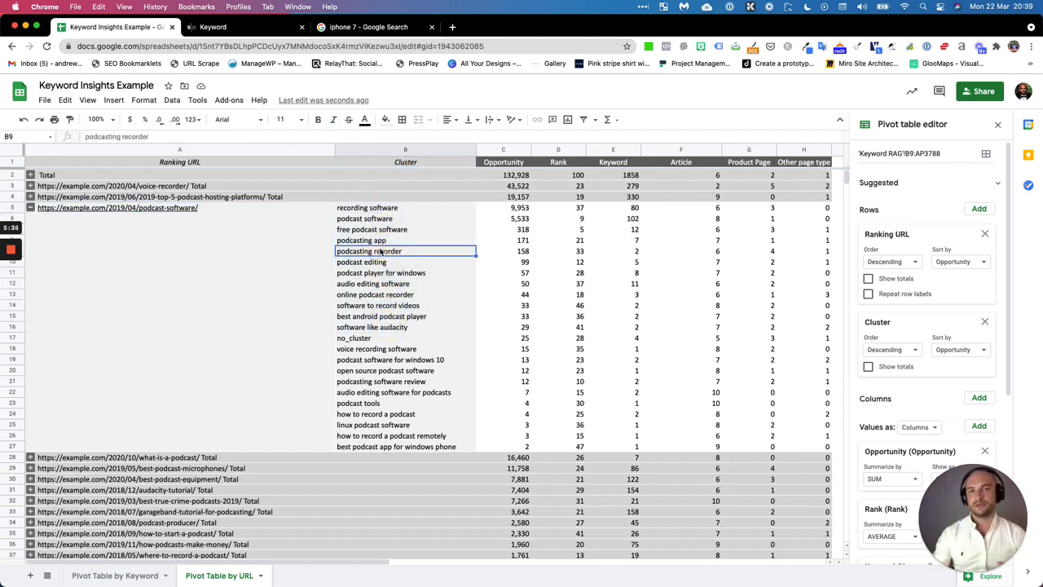
- Compare the opportunity of the recording software and podcast software clusters with that of the URL's remaining clusters, from free podcast software down
click(361, 209)
click(362, 217)
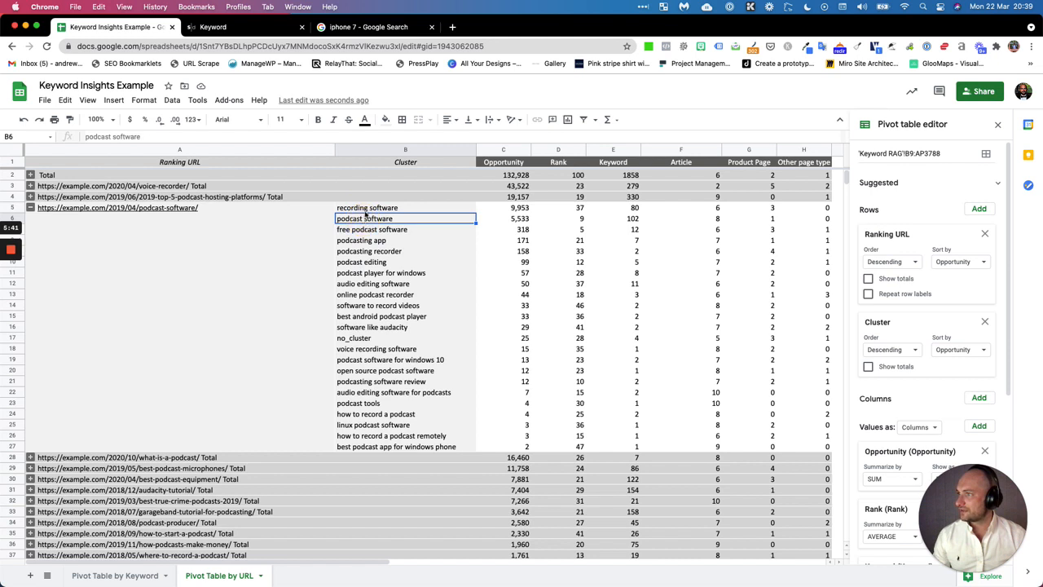
click(365, 209)
click(366, 219)
click(366, 209)
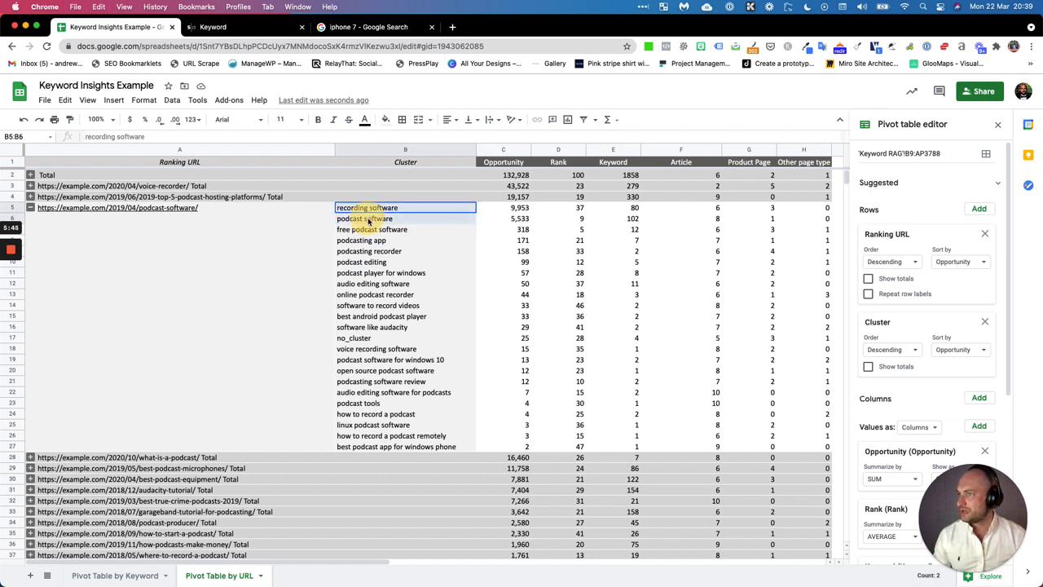
shift+click(367, 219)
drag(513, 231, 527, 453)
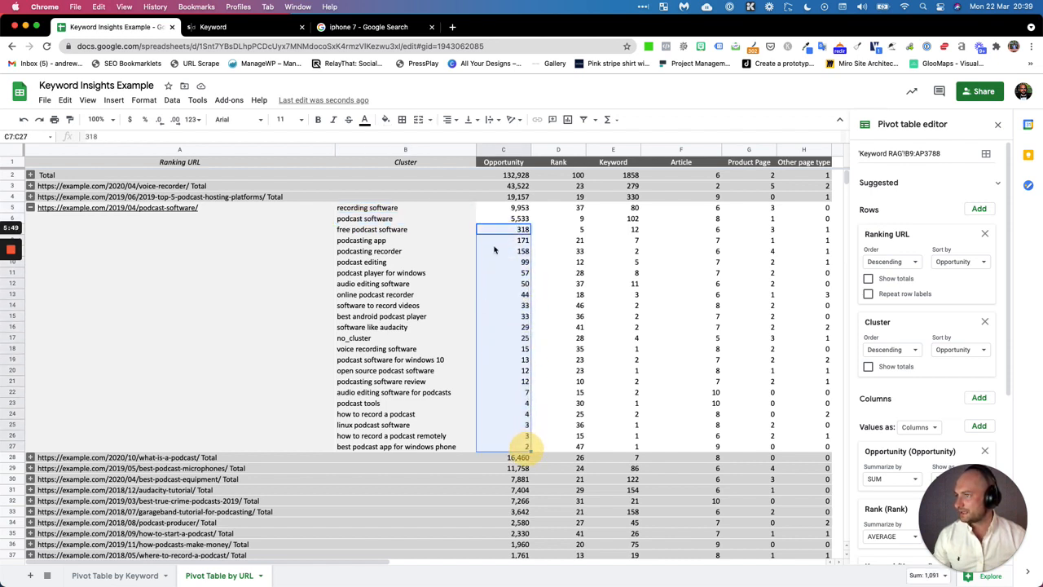
drag(509, 210, 419, 218)
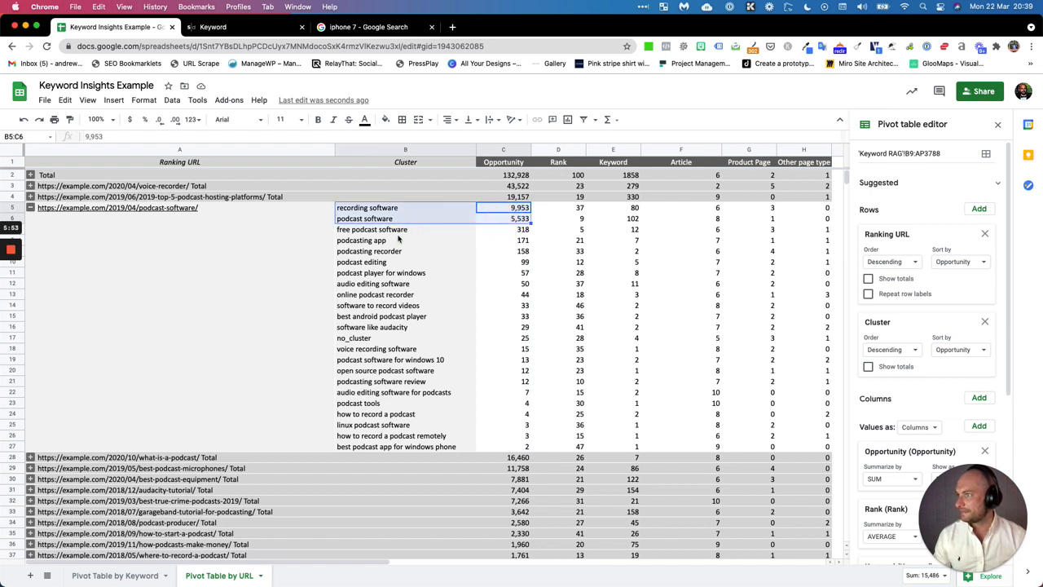
- Compare the podcast-software URL with its podcast software cluster and check that cluster's opportunity and rank
mouse_move(195, 214)
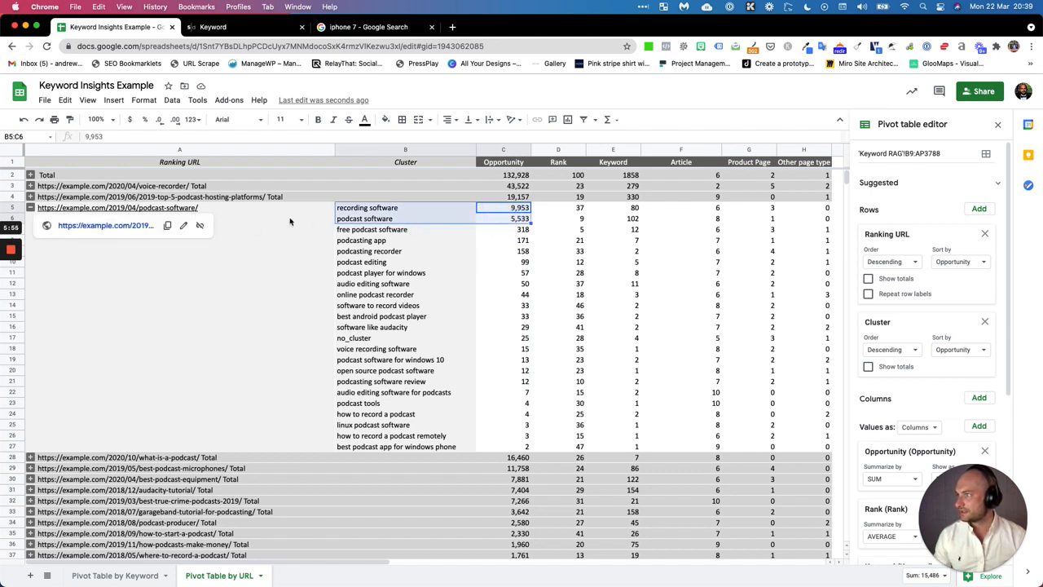
click(364, 222)
click(158, 211)
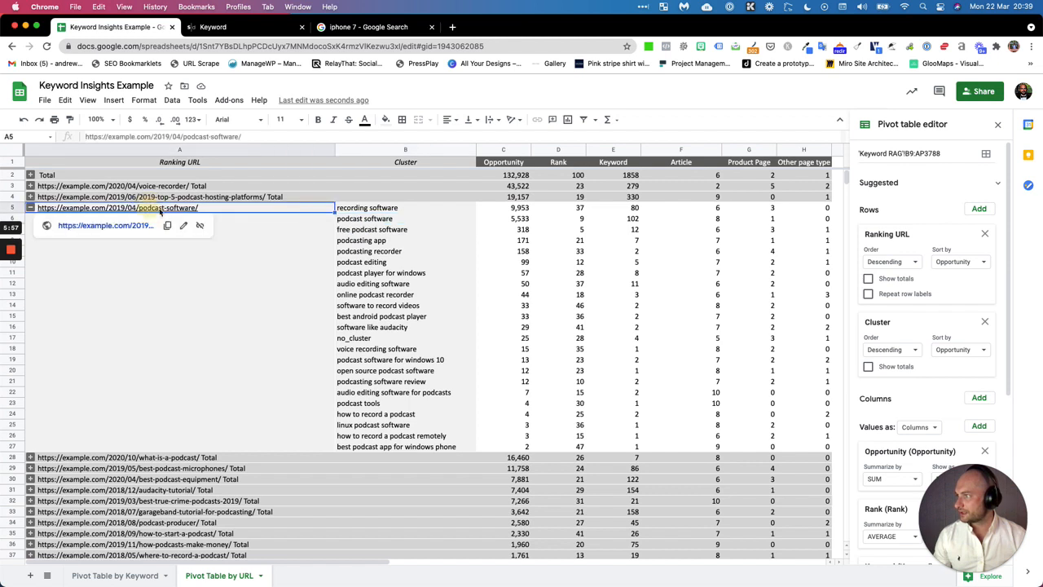
click(366, 220)
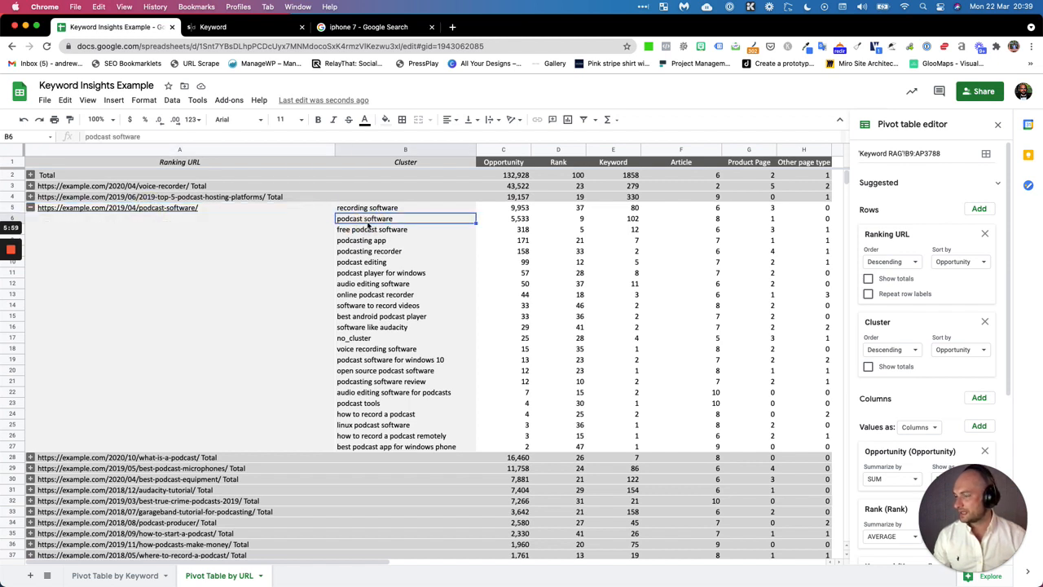
key(Right)
key(Right)
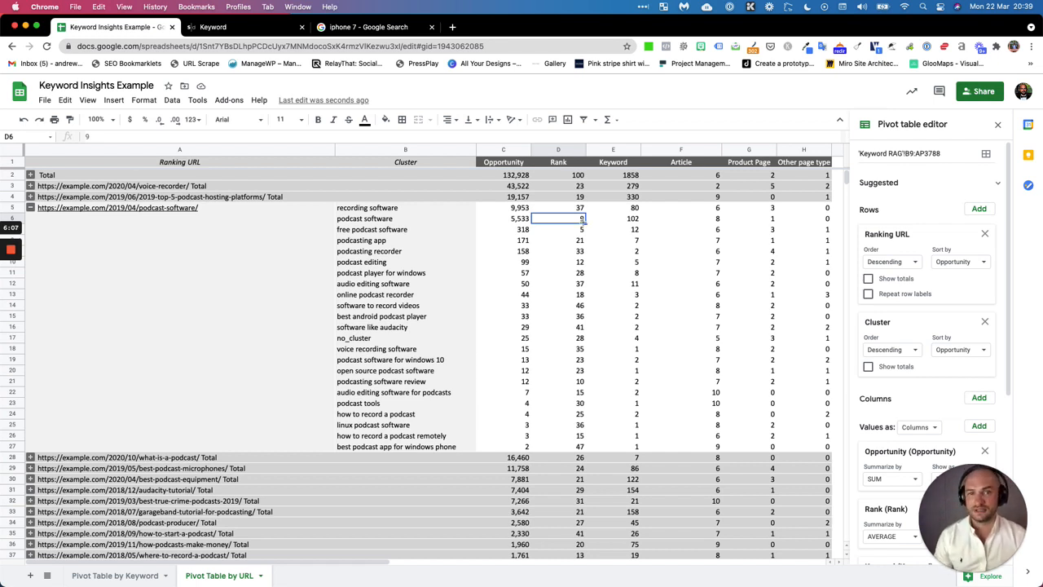
- Check the recording software cluster's rank against its podcast-software ranking URL
drag(388, 210, 578, 211)
click(578, 209)
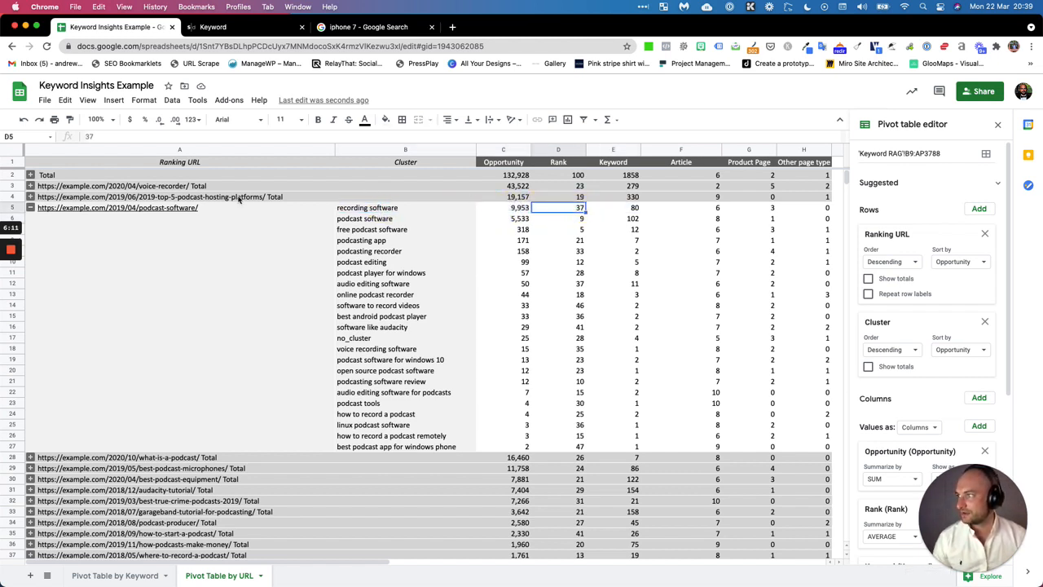
click(197, 211)
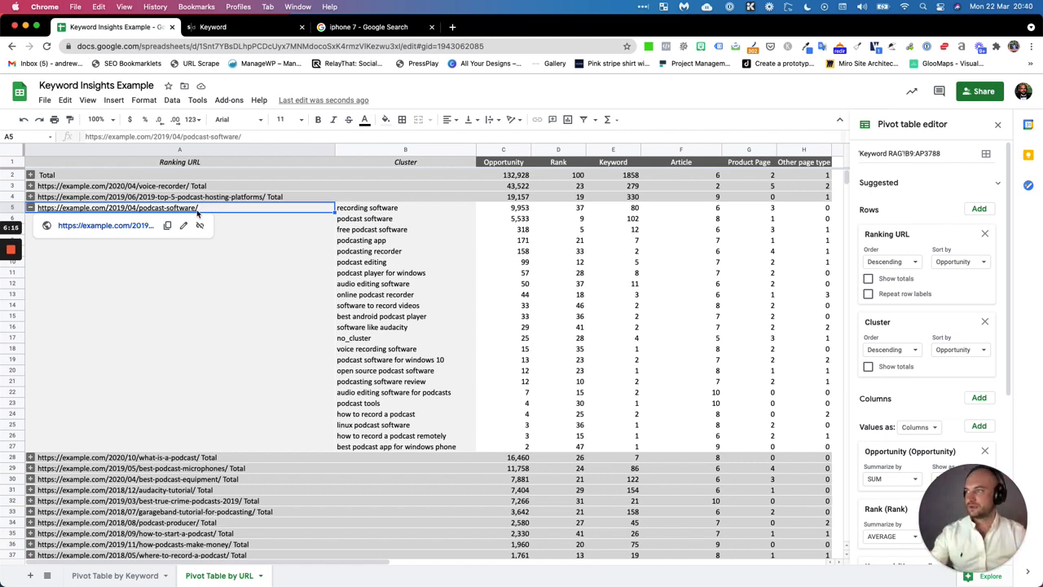
- Compare the recording software and podcast software clusters, highlighting Article counts in F5:F15 and Product Page counts in G9:G12
click(352, 214)
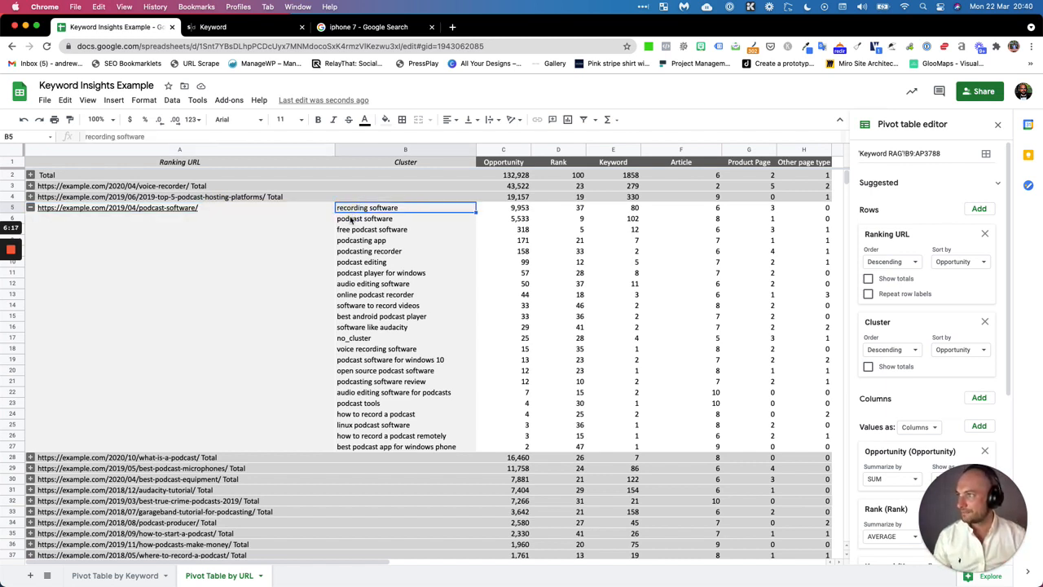
click(352, 220)
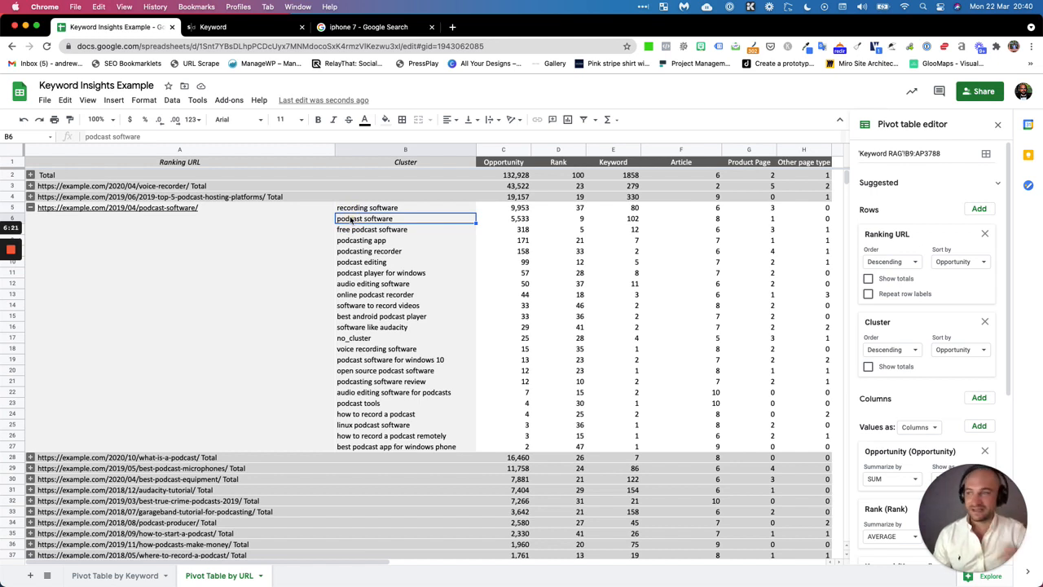
drag(692, 210, 693, 318)
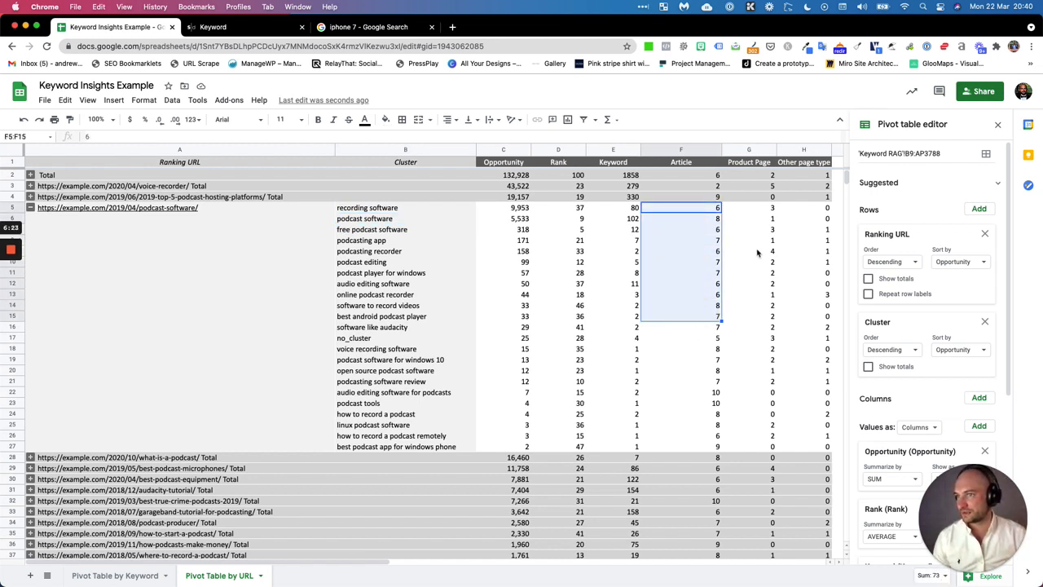
drag(757, 254, 758, 283)
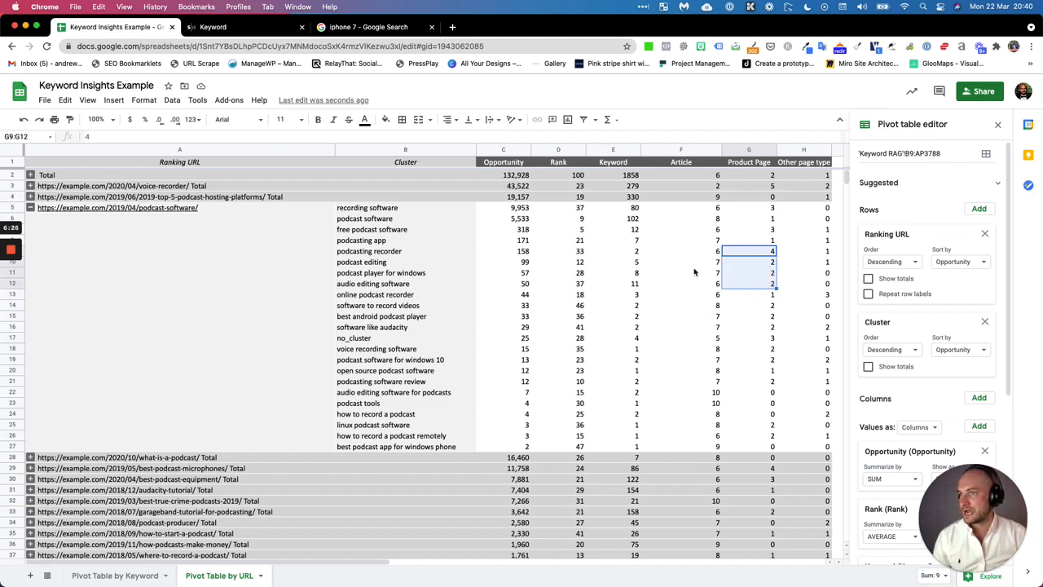
- Return to the Pivot Table by Keyword sheet, expand the online voice recorder cluster and highlight its ranking URLs in C3:C16
click(102, 575)
scroll(291, 282, up, 5)
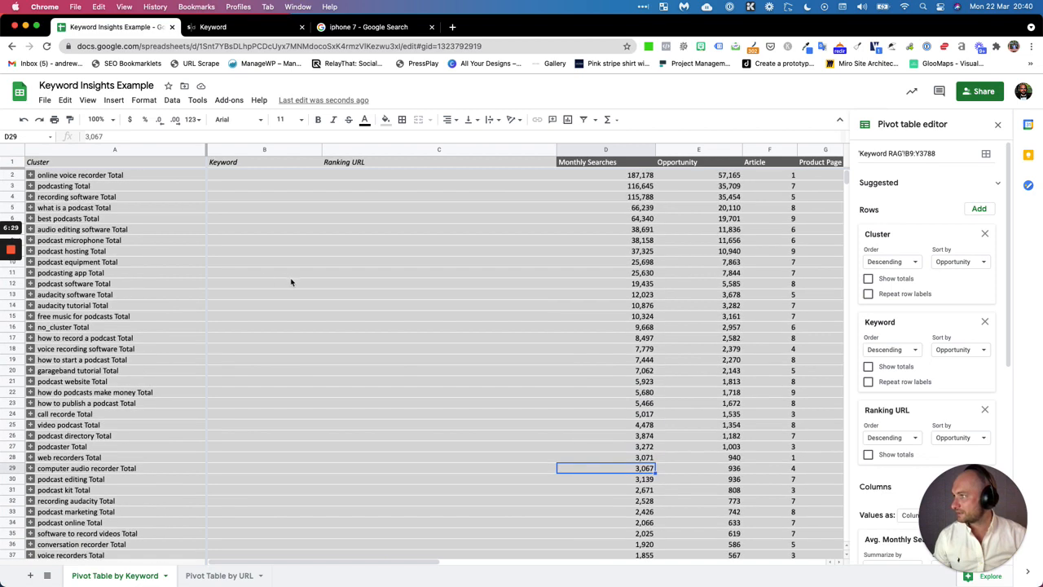
click(30, 176)
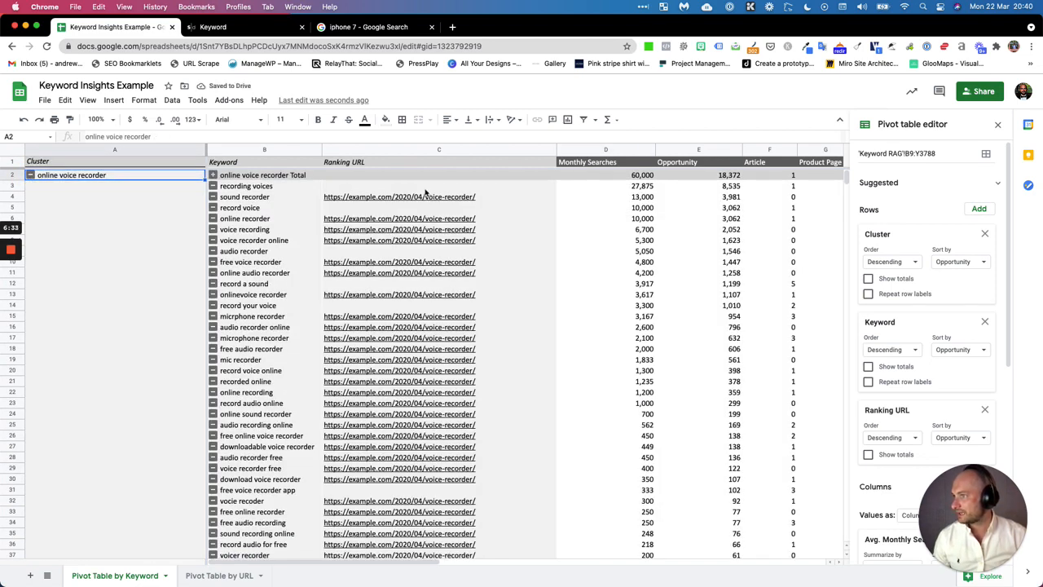
drag(425, 187, 412, 324)
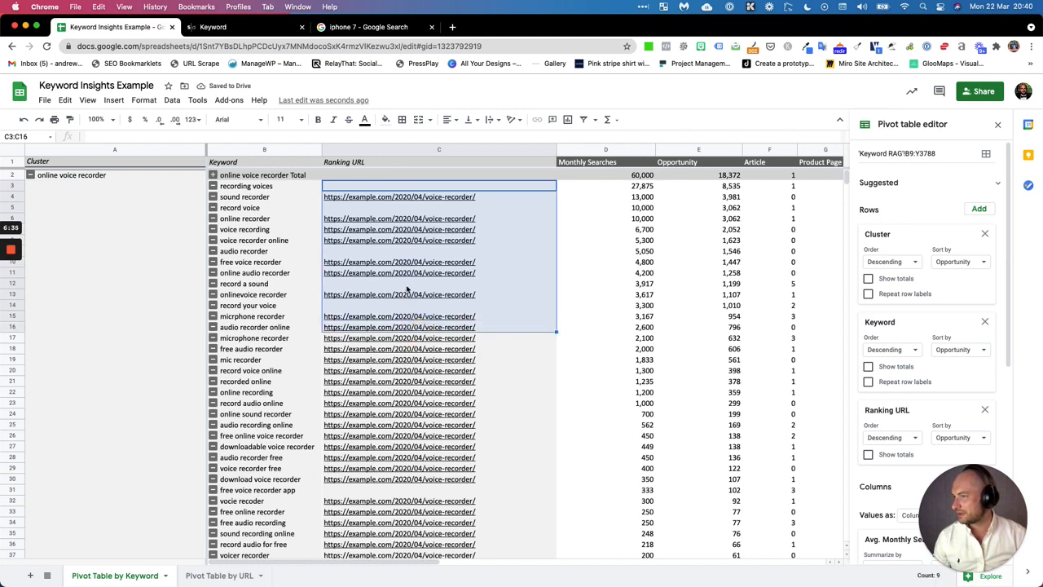
- Examine the ranking URL of the "online audio recorder" keyword, highlighting its 2020/04 date path, and check the "recording voices" ranking URL
click(408, 285)
click(405, 275)
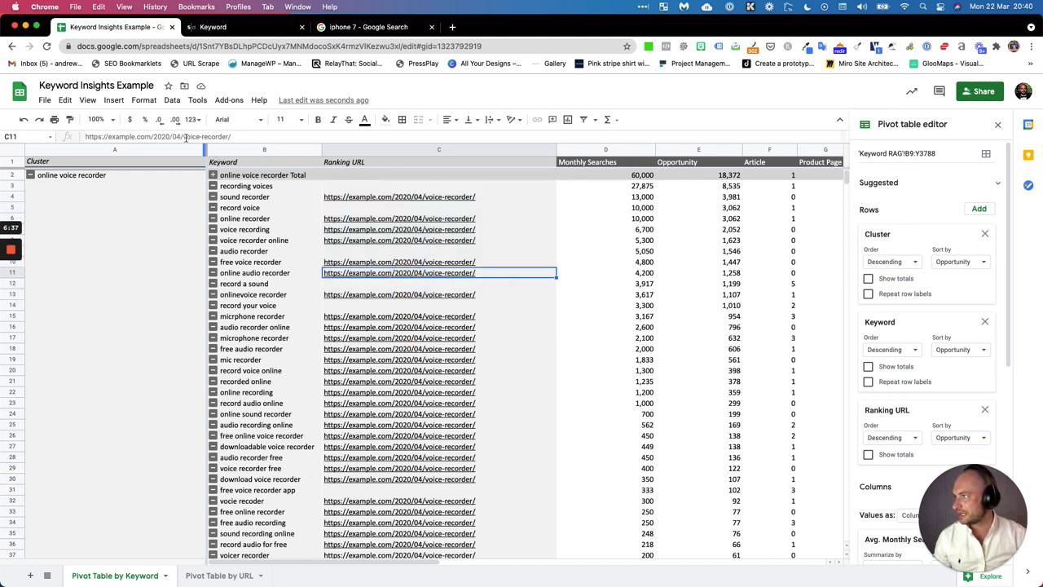
drag(187, 137, 152, 136)
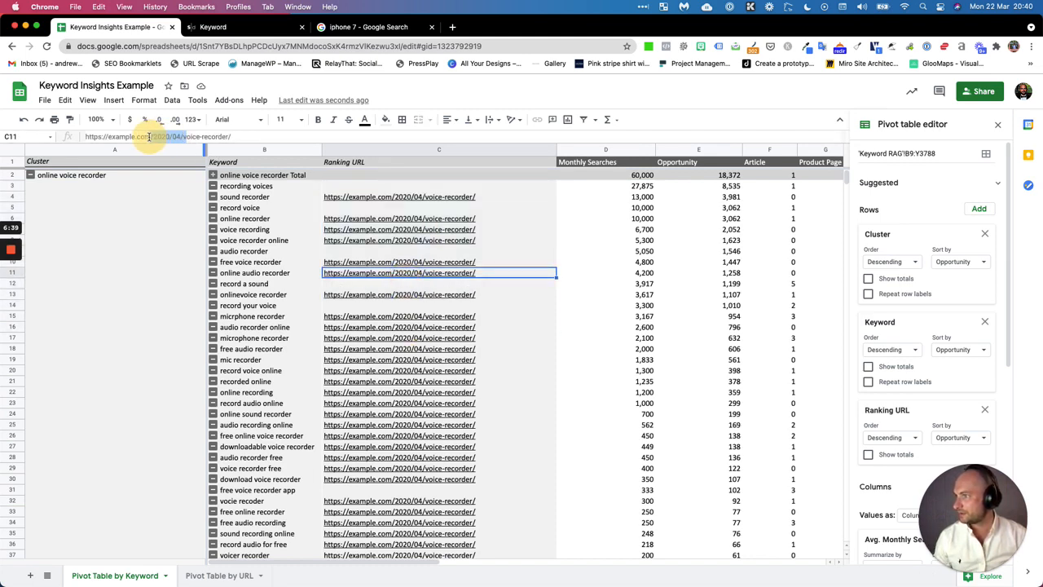
click(396, 186)
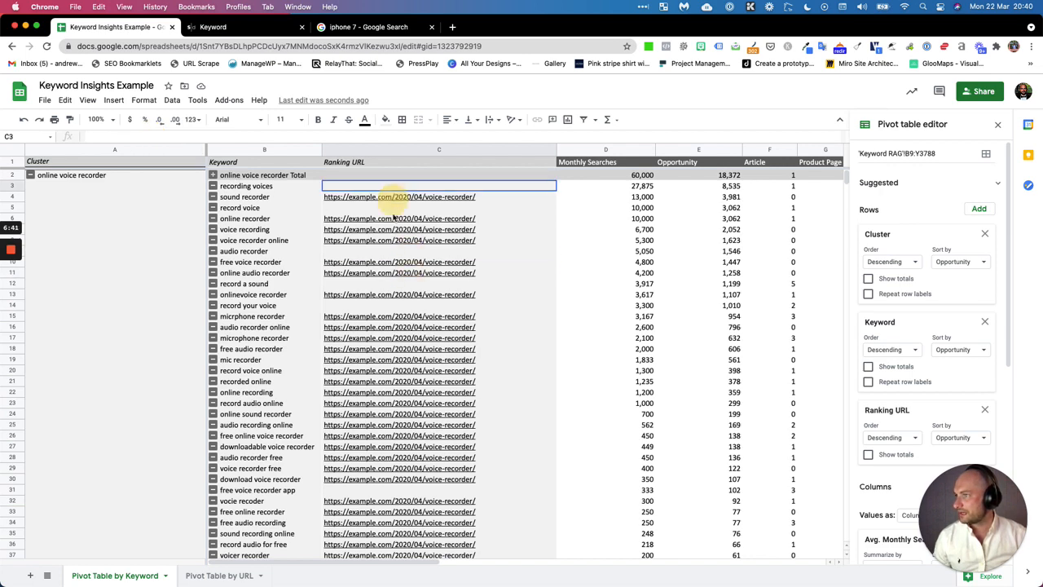
- Review the cluster's keywords from "sound recorder" to "microphone recorder" and highlight the Product Page counts in G4:G33
drag(394, 216, 391, 361)
drag(268, 198, 254, 338)
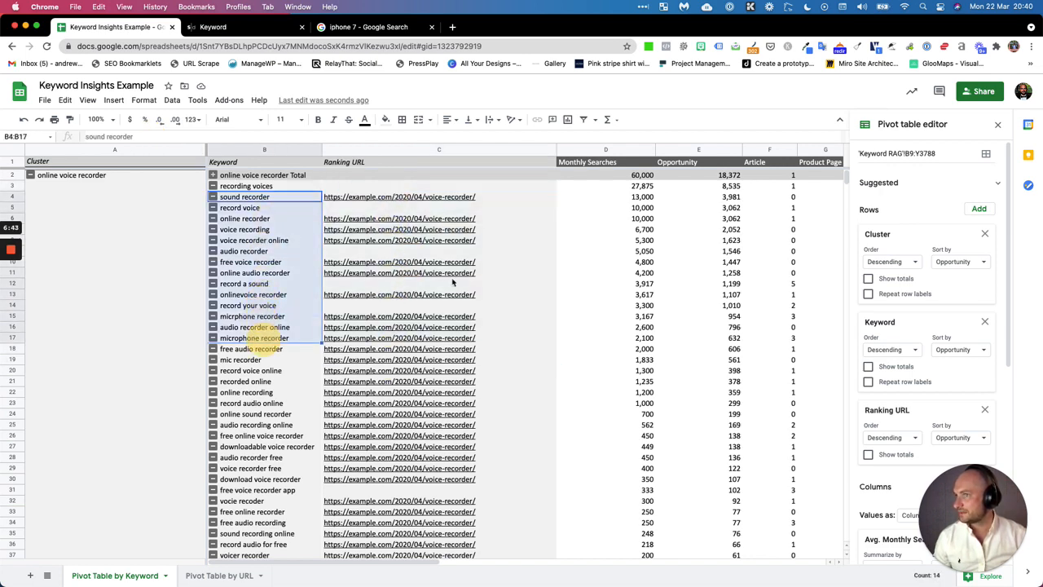
scroll(559, 255, right, 5)
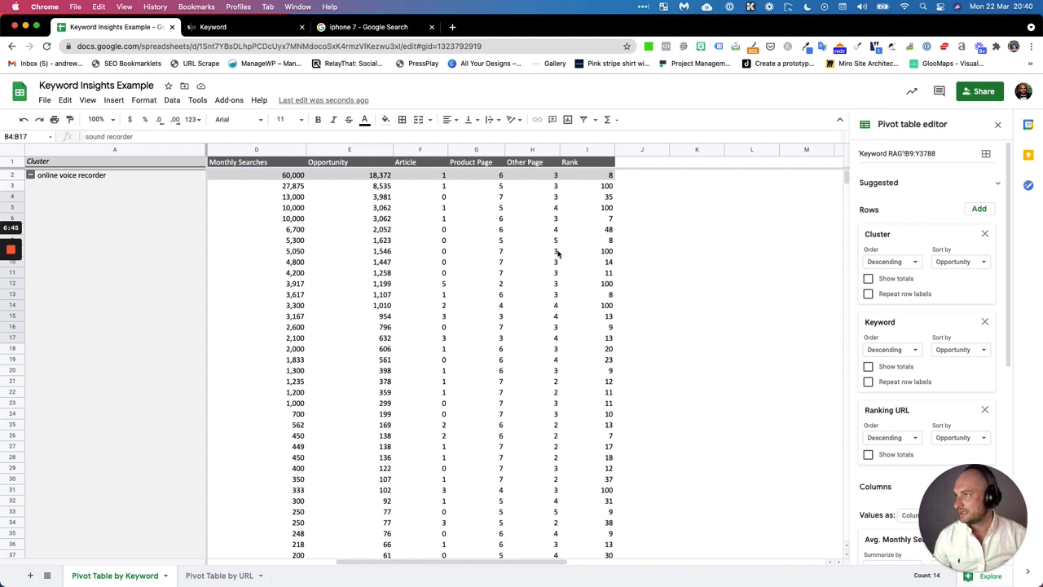
drag(730, 200, 726, 511)
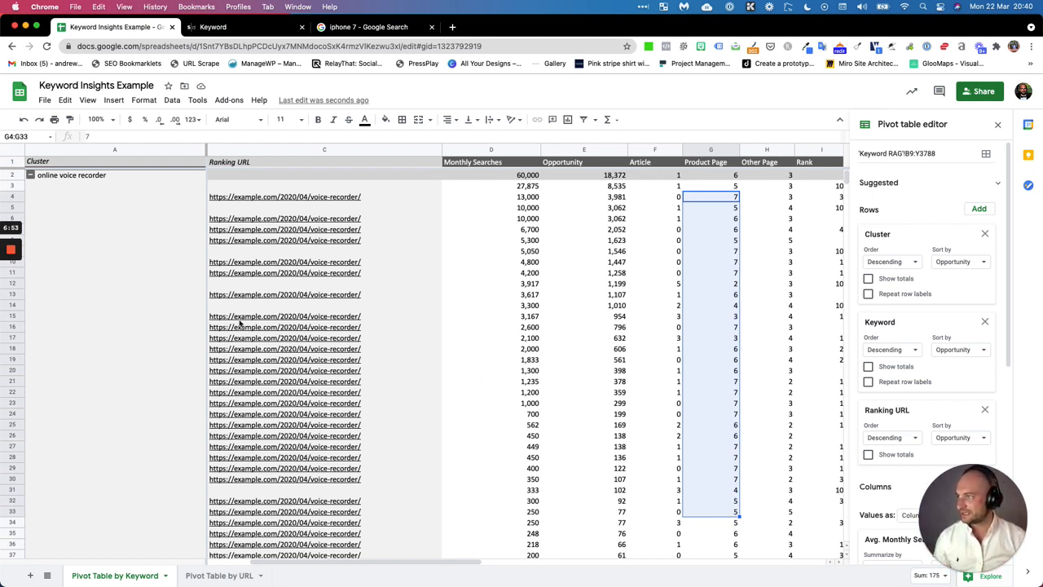
mouse_move(243, 327)
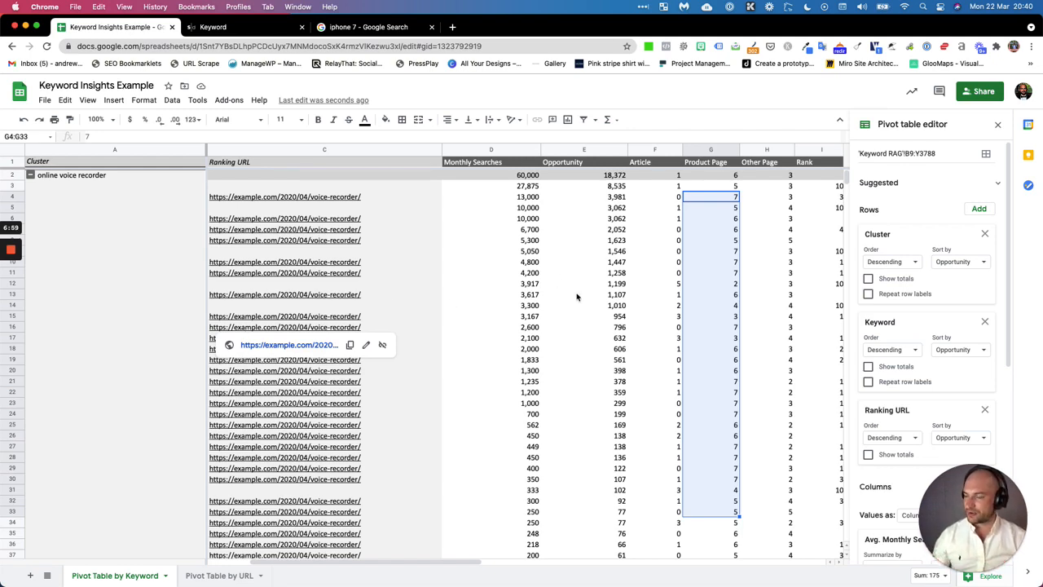
key(super+z)
click(442, 282)
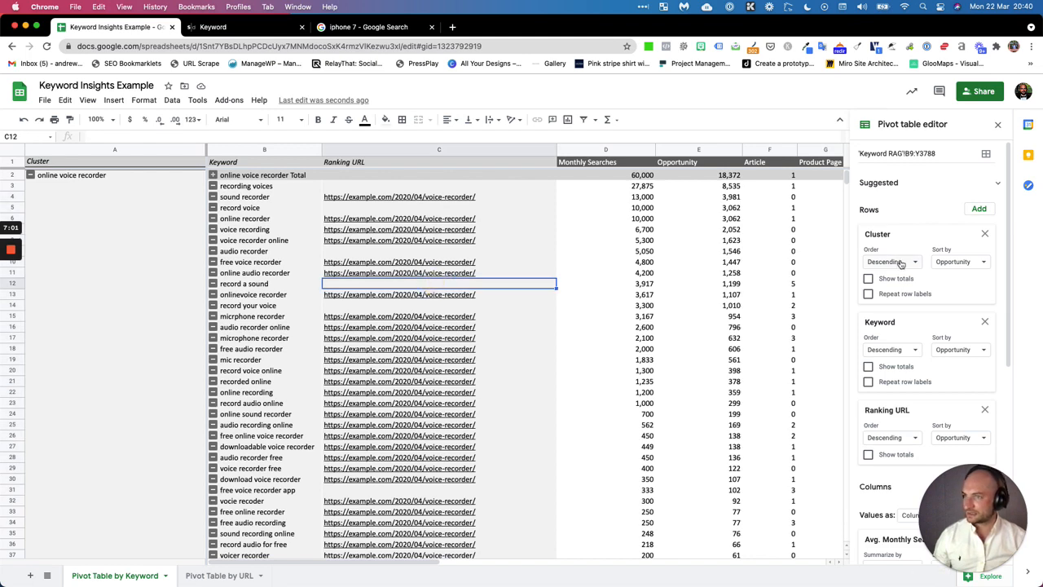
- Return to the Pivot Table by URL sheet and highlight the podcast-software URL's clusters from recording software to podcast player for windows
click(215, 575)
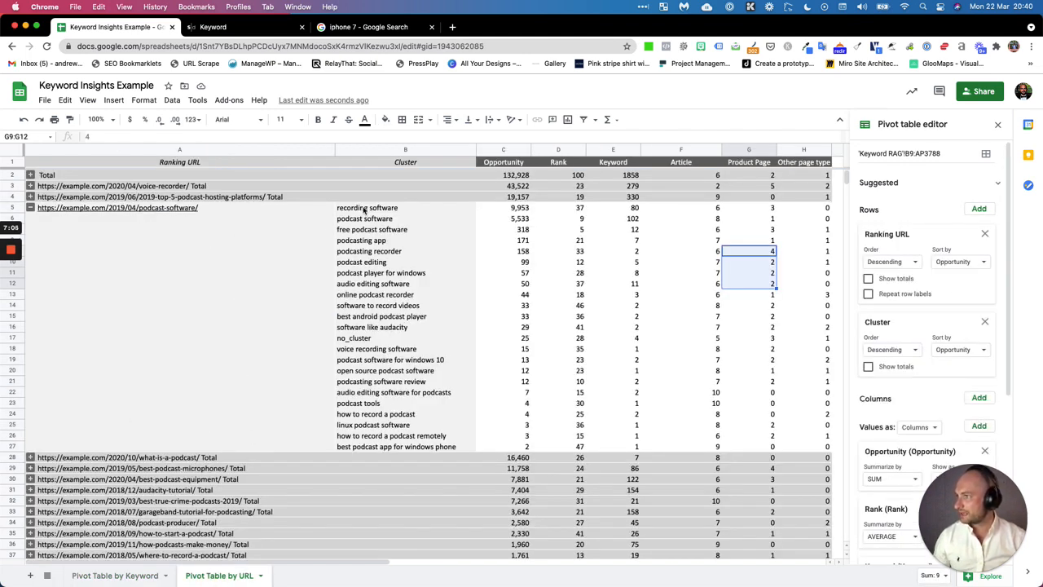
drag(362, 209, 358, 267)
scroll(102, 351, down, 5)
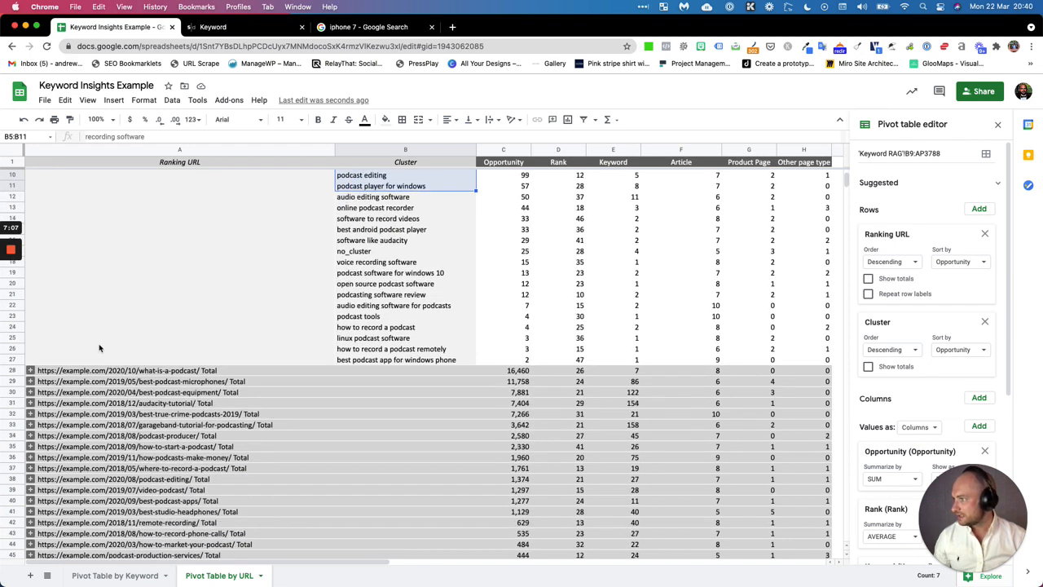
- Expand the garageband-tutorial-for-podcasting URL, highlight its clusters from garageband tutorial to garageband for podcasting, and expand the where-to-record-a-podcast URL
click(30, 403)
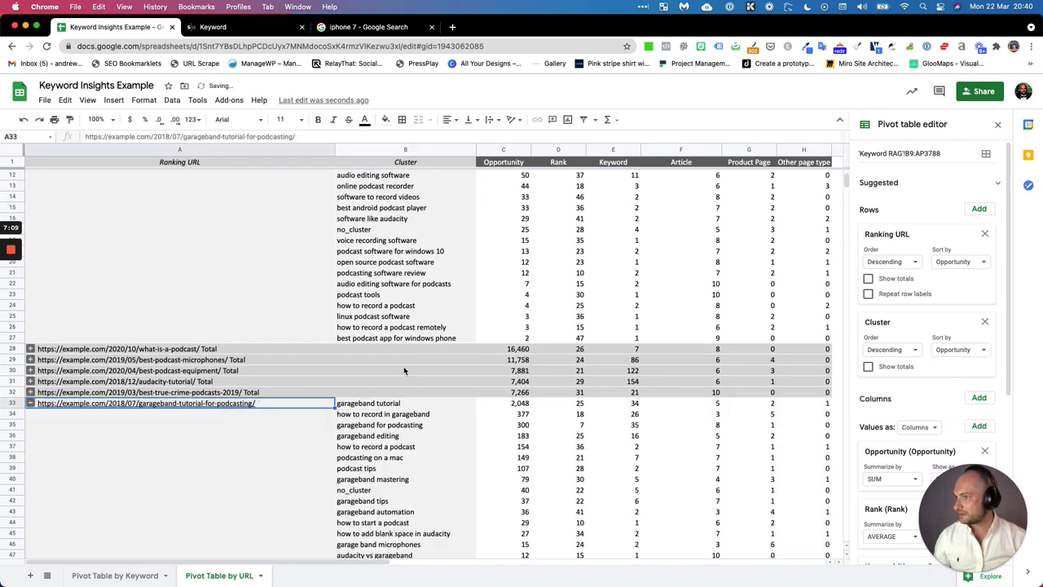
scroll(418, 376, down, 3)
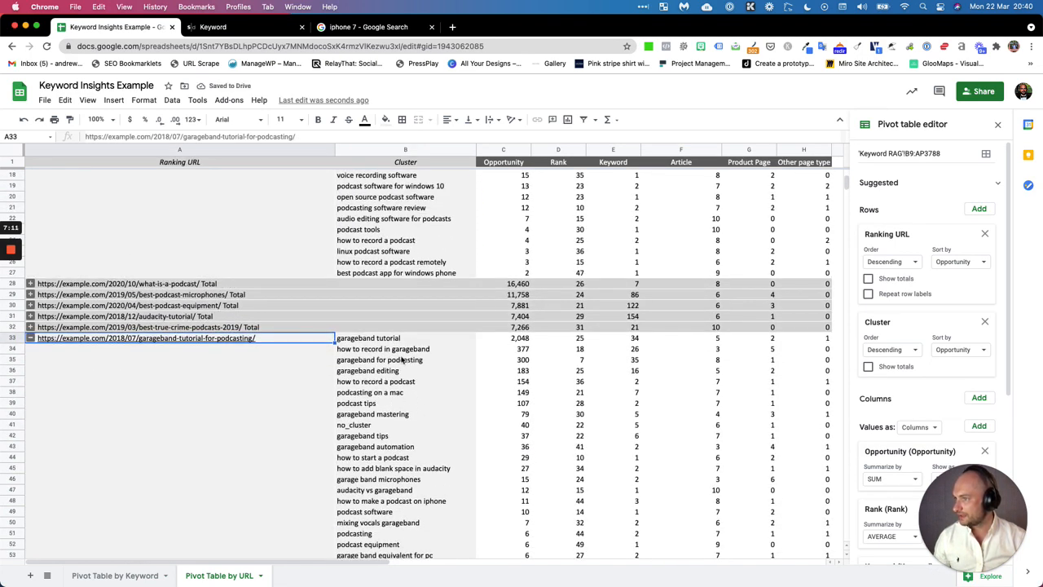
click(389, 341)
drag(389, 342, 430, 361)
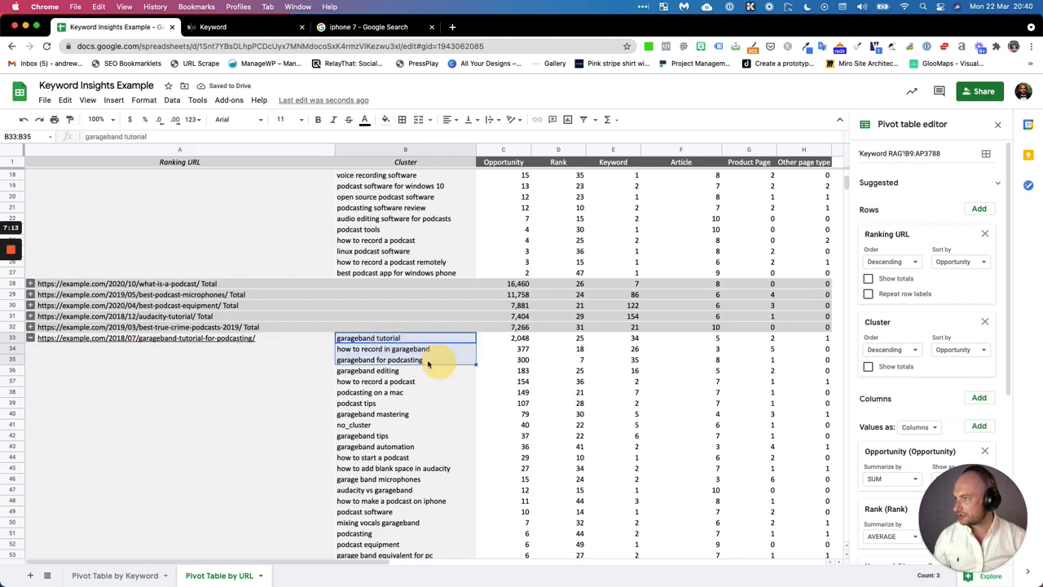
scroll(314, 382, down, 5)
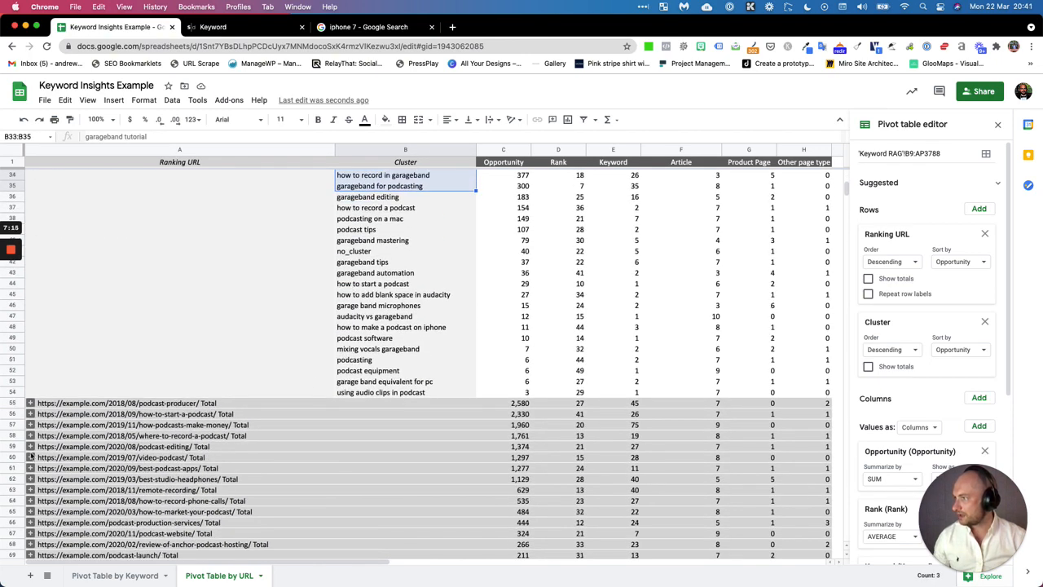
click(30, 435)
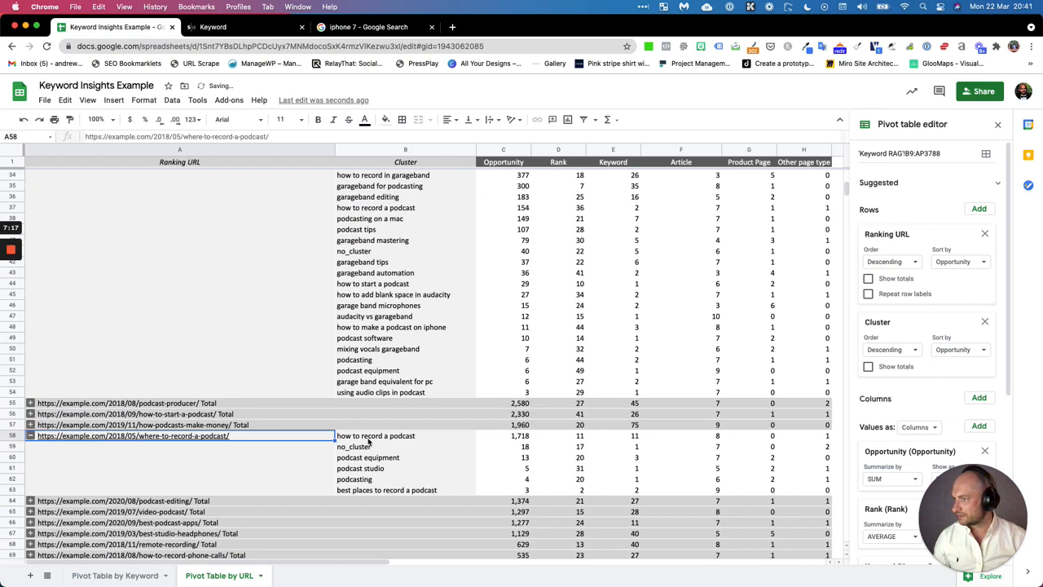
- Expand the 2019-top-5-podcast-hosting-platforms URL and highlight its podcast hosting, best podcasts and podcast website clusters
scroll(371, 440, up, 10)
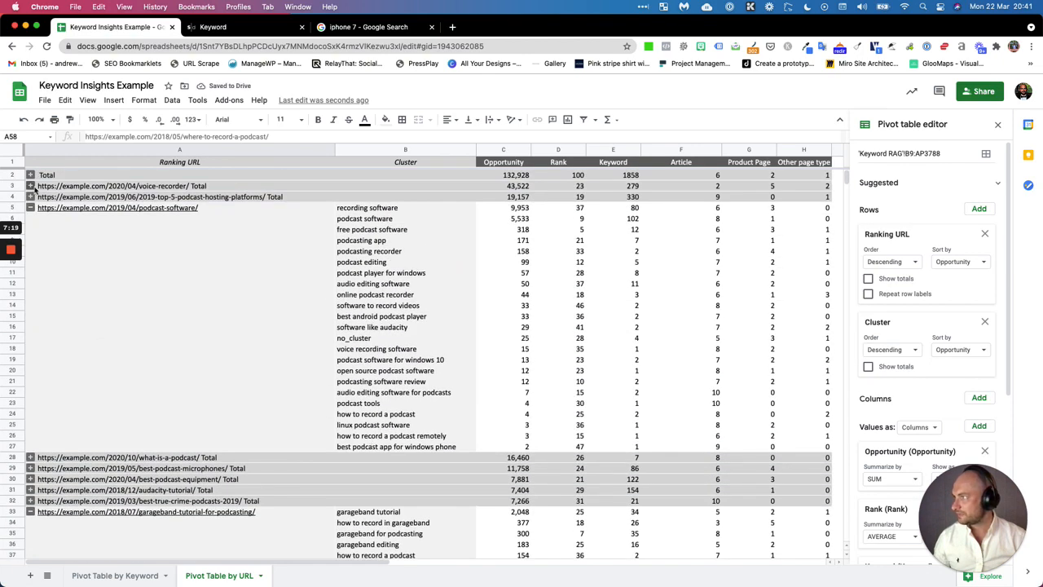
click(31, 196)
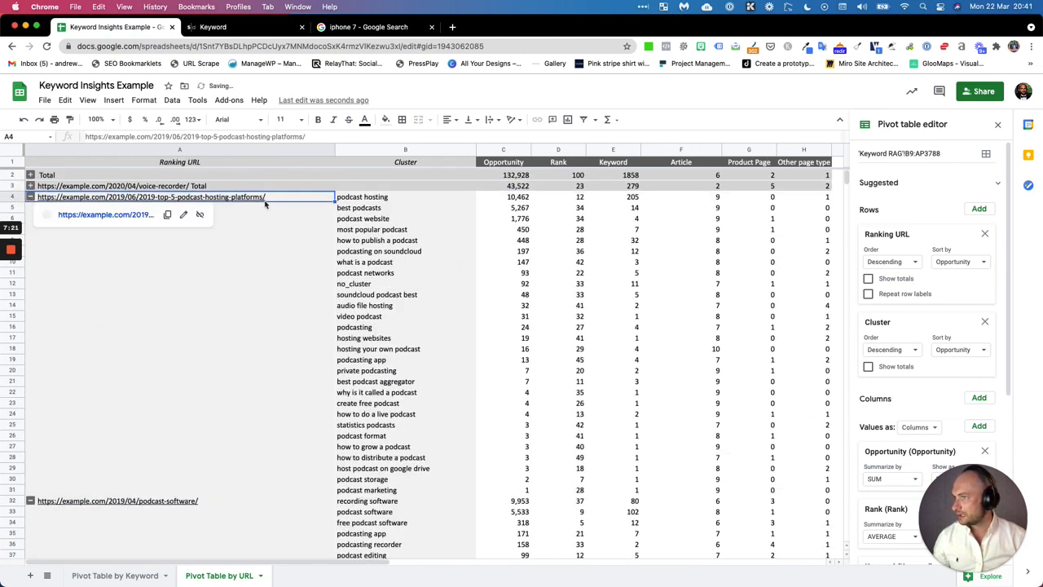
drag(358, 201, 516, 223)
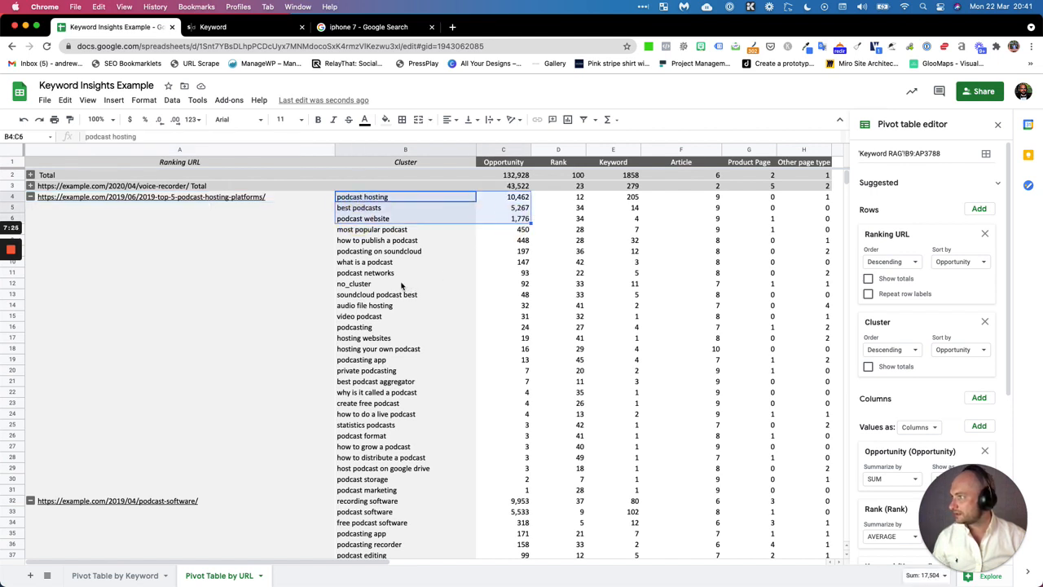
mouse_move(225, 205)
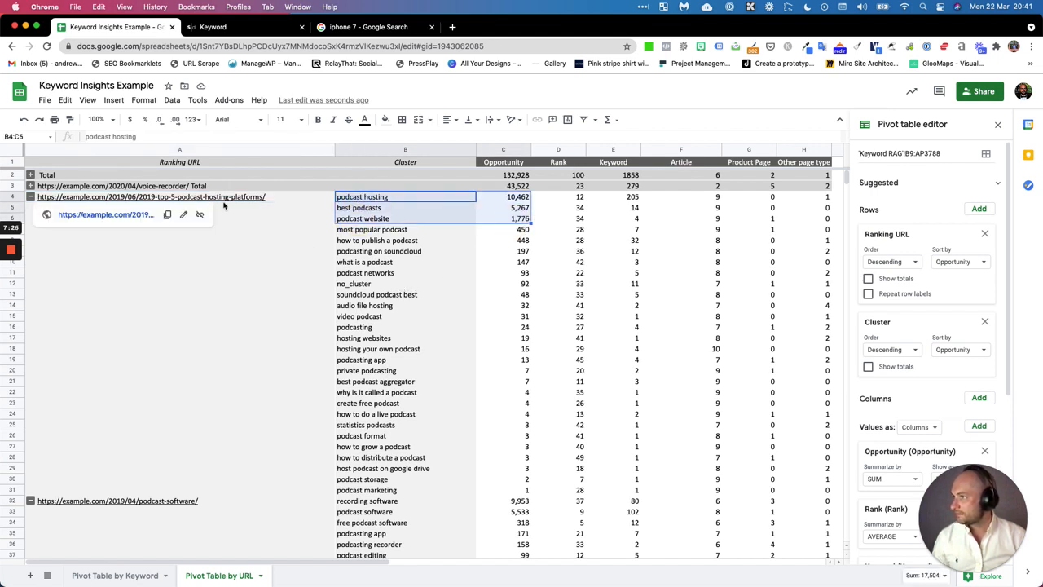
click(389, 209)
drag(384, 198, 376, 221)
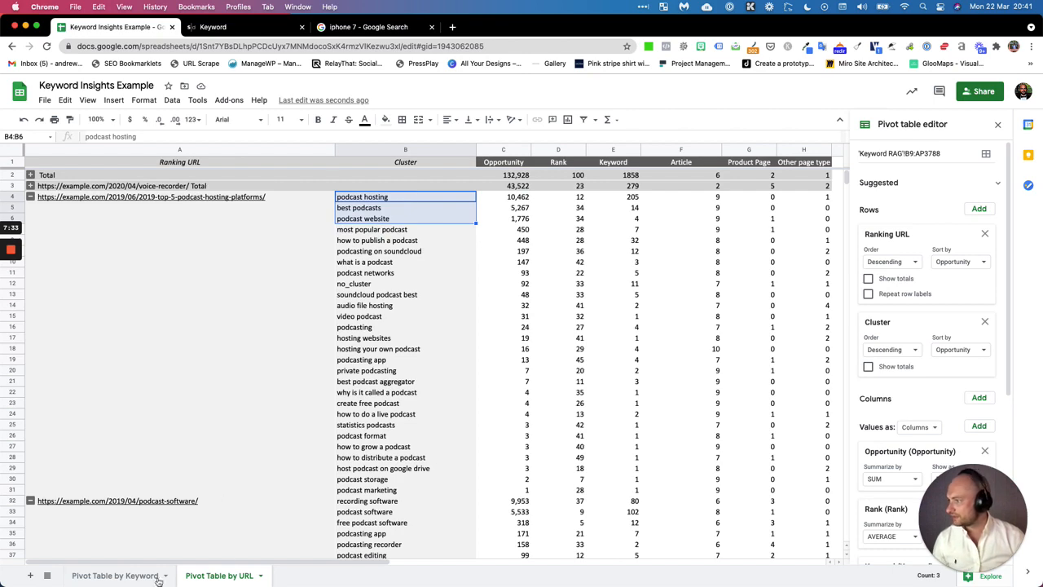
- In the Pivot Table by Keyword sheet, collapse the online voice recorder cluster and sort the Cluster rows by Article in descending order
click(121, 575)
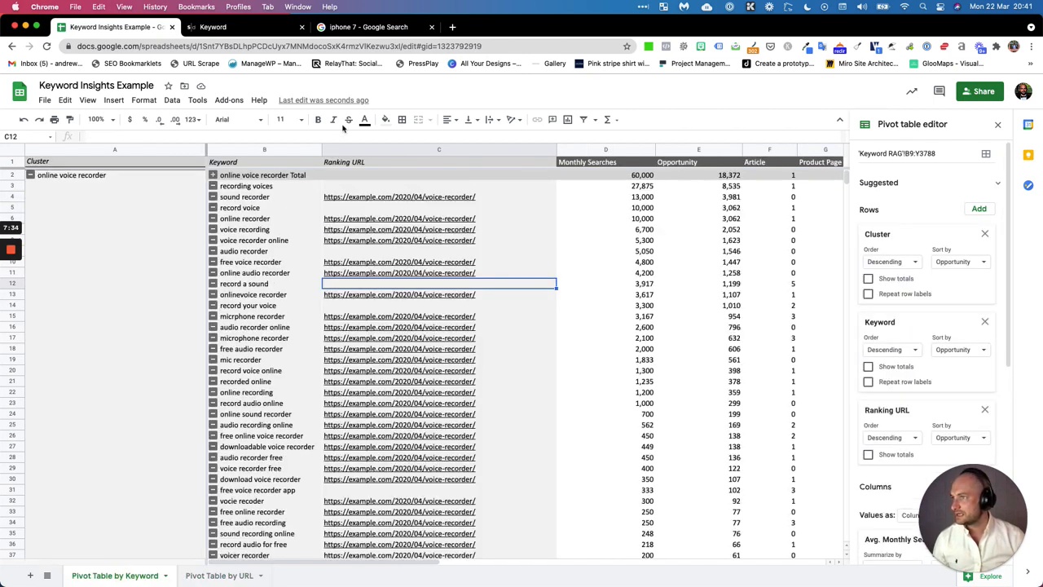
click(30, 176)
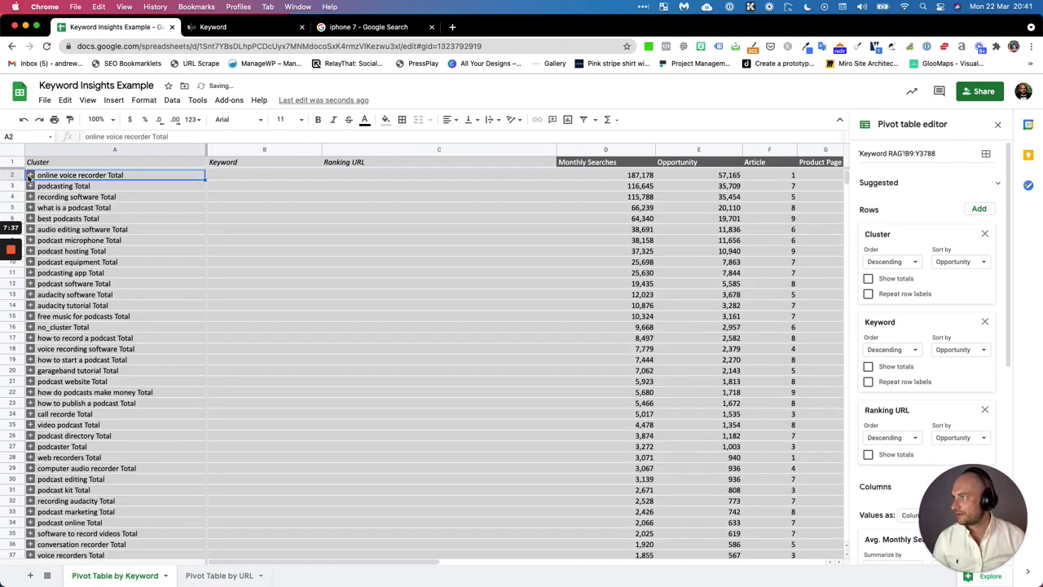
scroll(921, 334, down, 1)
scroll(921, 334, down, 6)
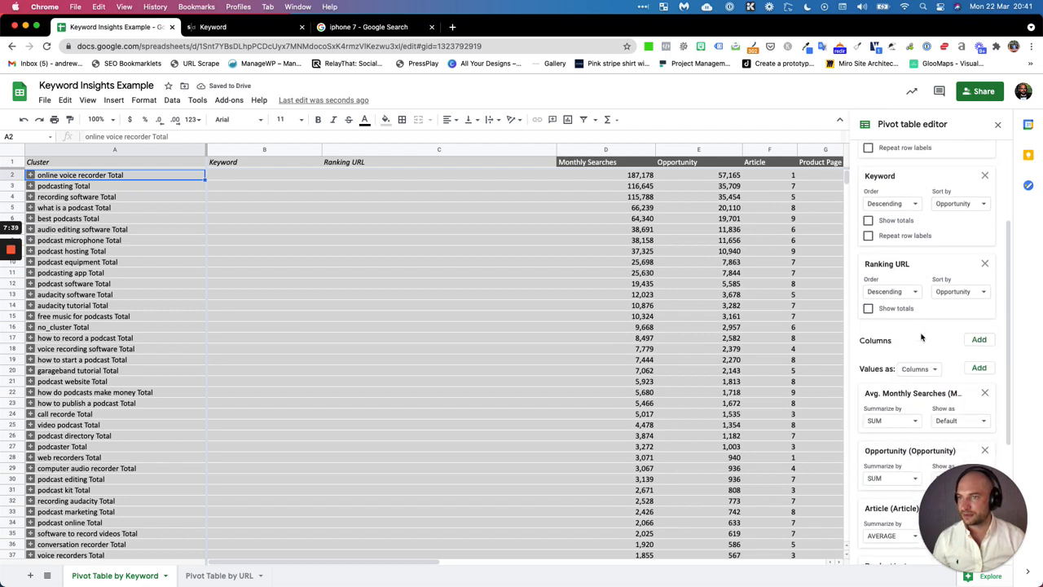
scroll(922, 337, down, 2)
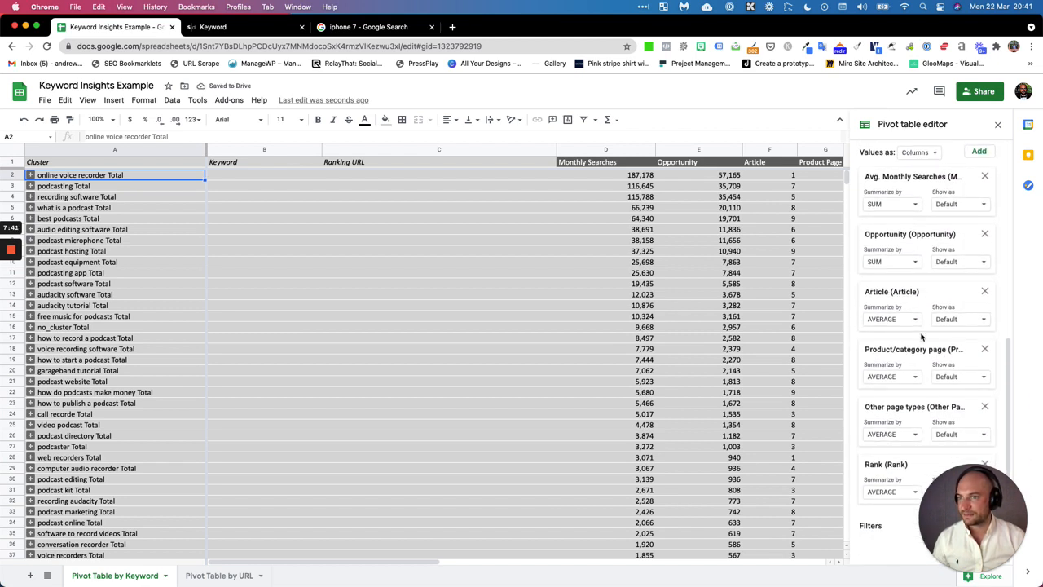
scroll(916, 292, up, 1)
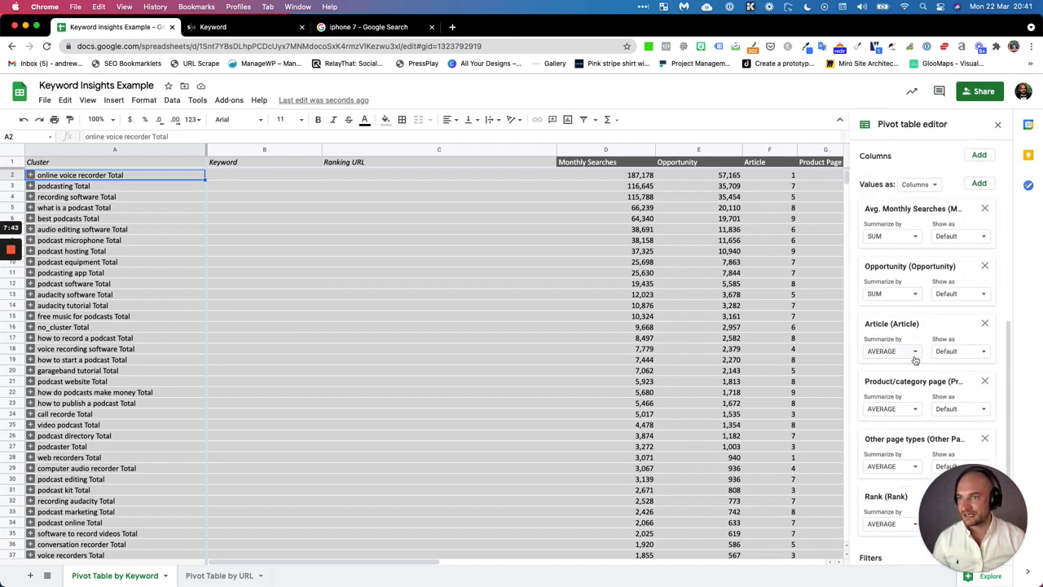
scroll(912, 359, up, 8)
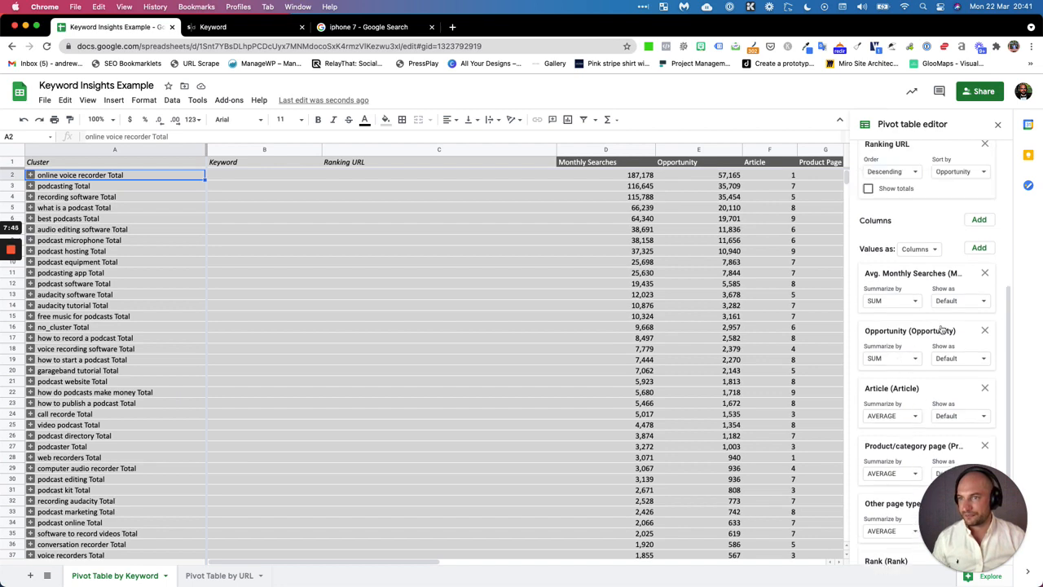
click(942, 265)
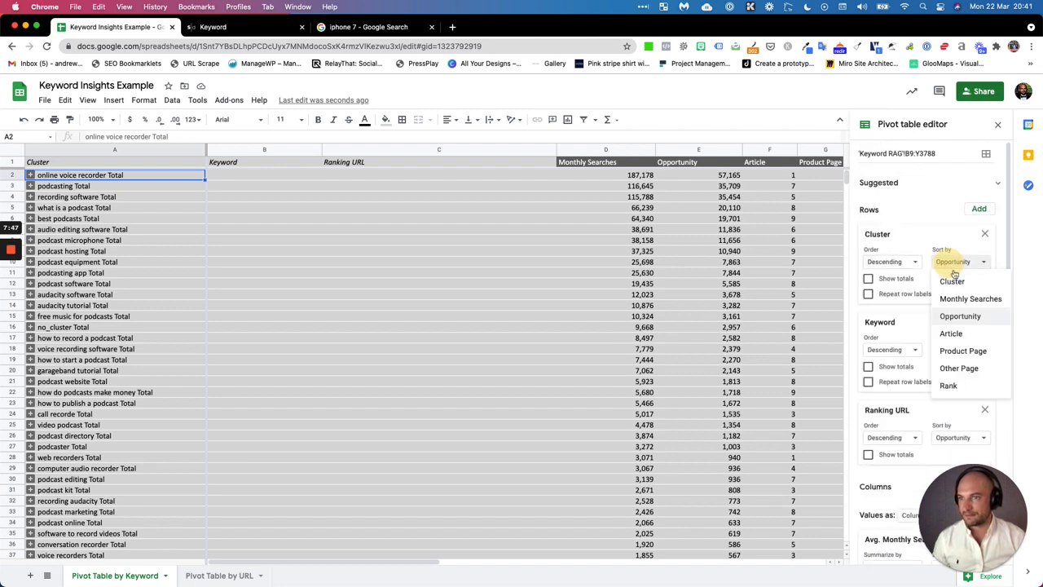
click(958, 337)
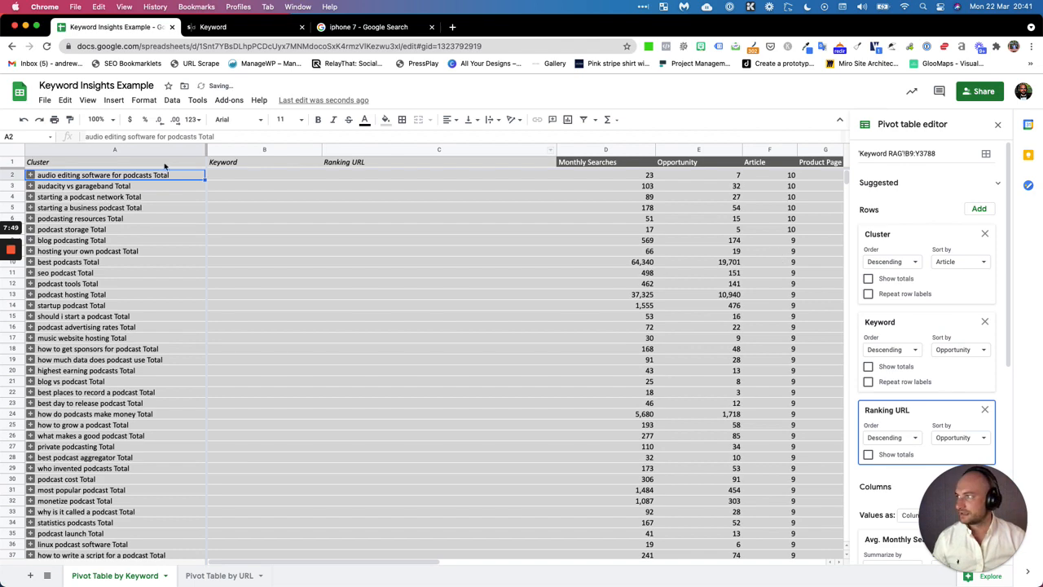
- Highlight the Article column, review the clusters with high article counts and select the "how to record a podcast" cluster
scroll(505, 242, down, 3)
scroll(505, 242, down, 4)
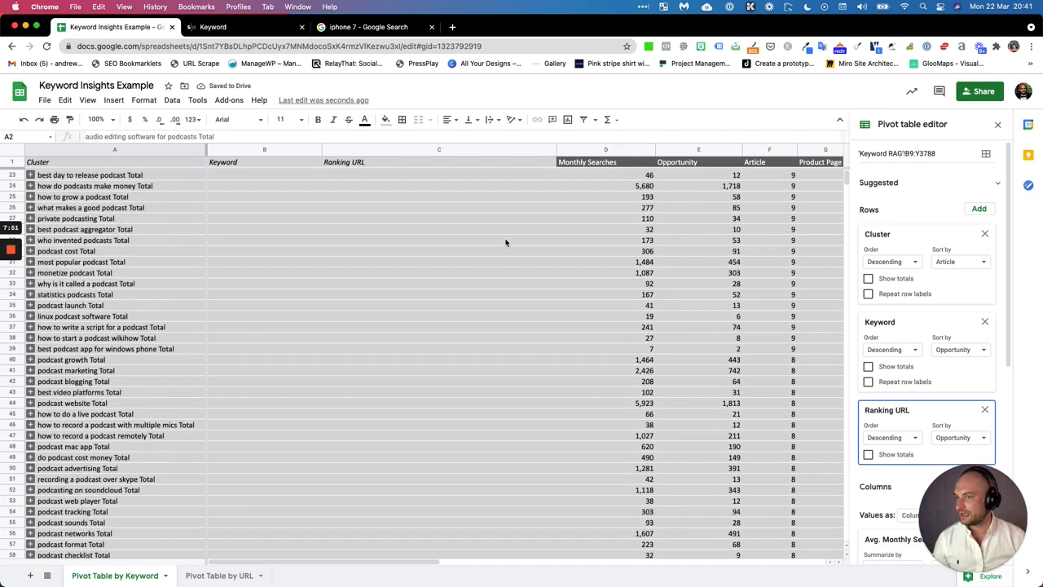
click(779, 155)
scroll(782, 260, down, 5)
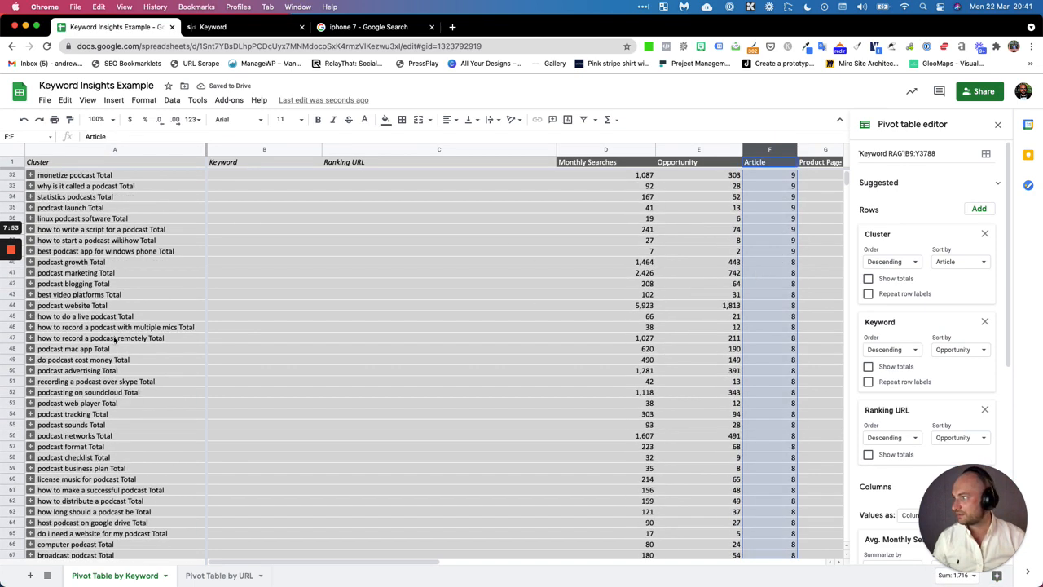
scroll(40, 348, down, 6)
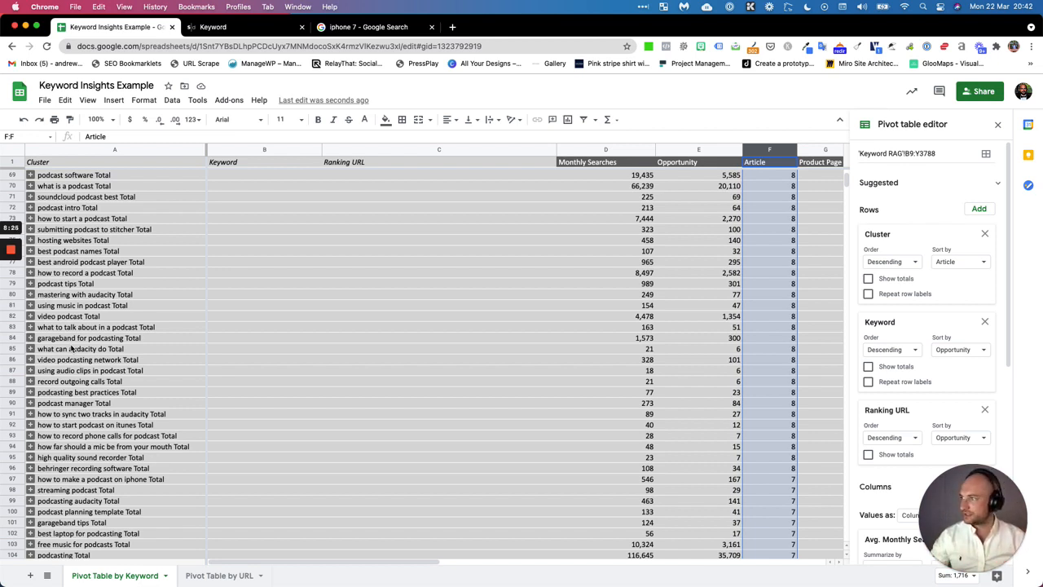
click(82, 272)
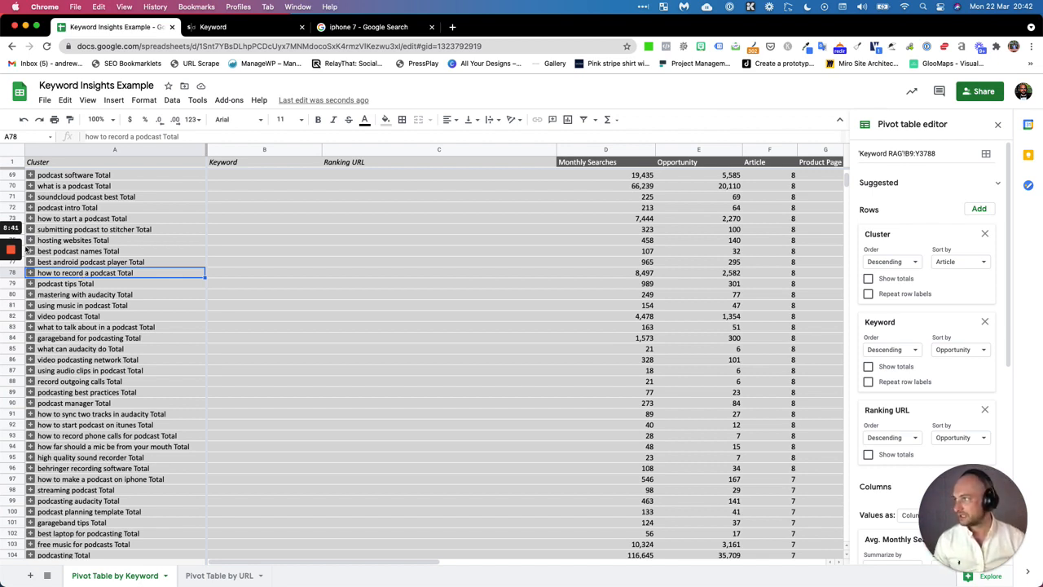
mouse_move(10, 251)
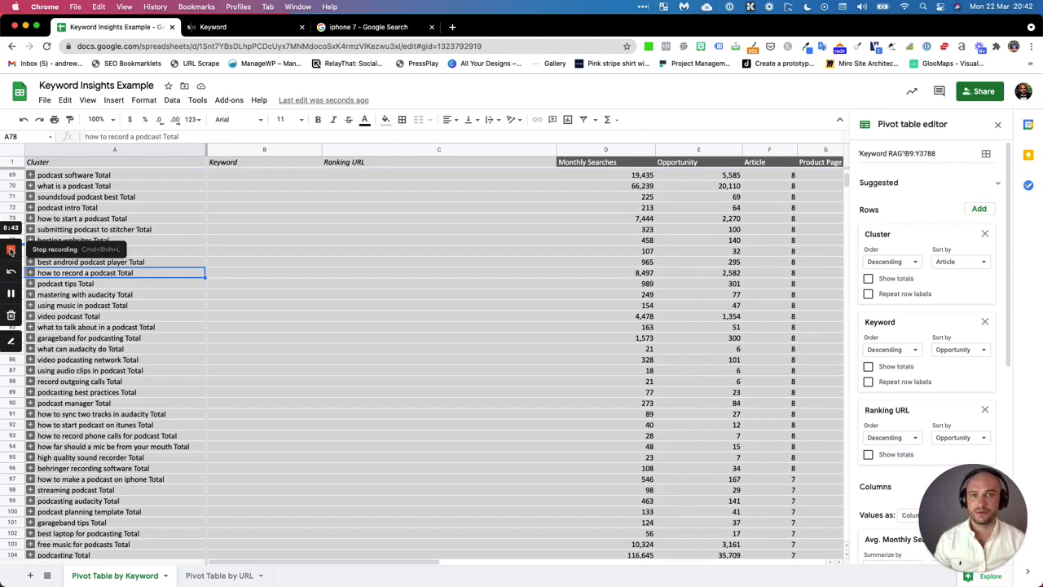